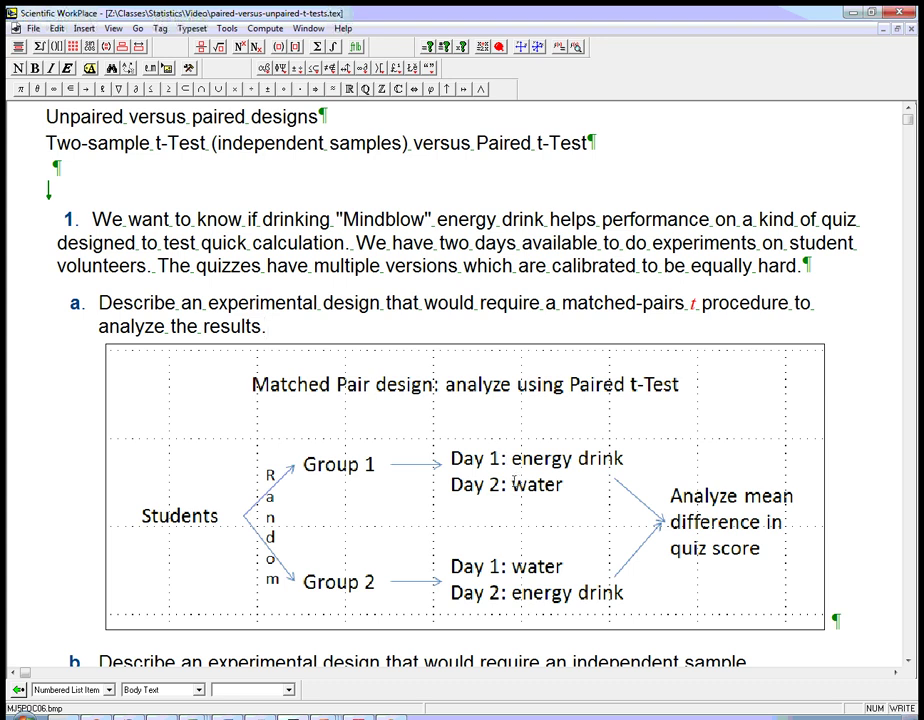
# - Scroll down past part a's Matched Pair crossover diagram to reach part b
pyautogui.scroll(-3, 514, 494)
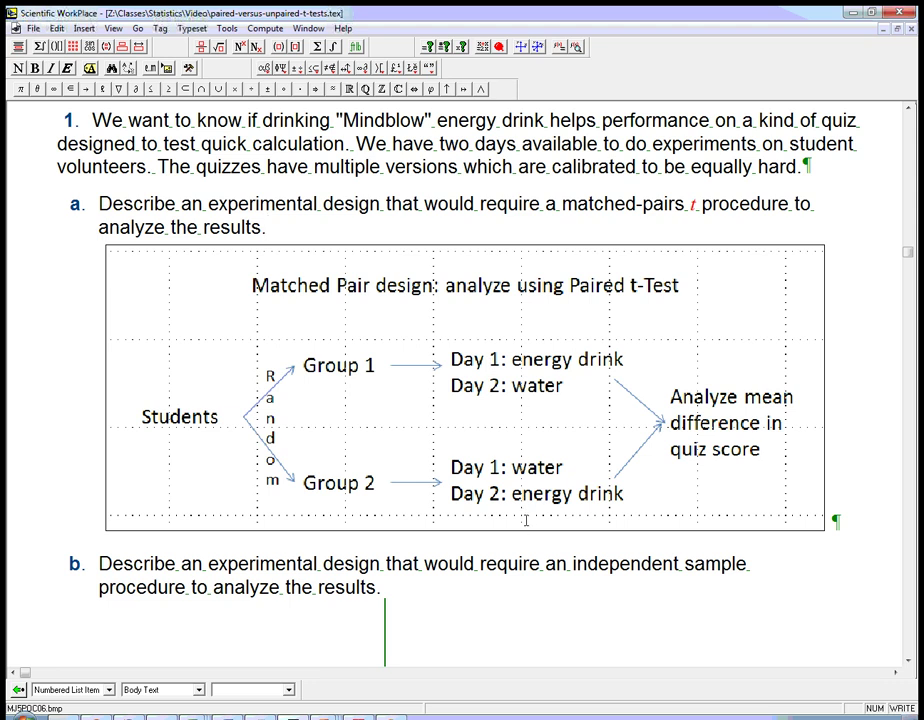
# - Insert an Independent groups design diagram under part b, with Group 1 on Energy Drink, analysed by Two-Sample t-Test
pyautogui.scroll(-1, 510, 571)
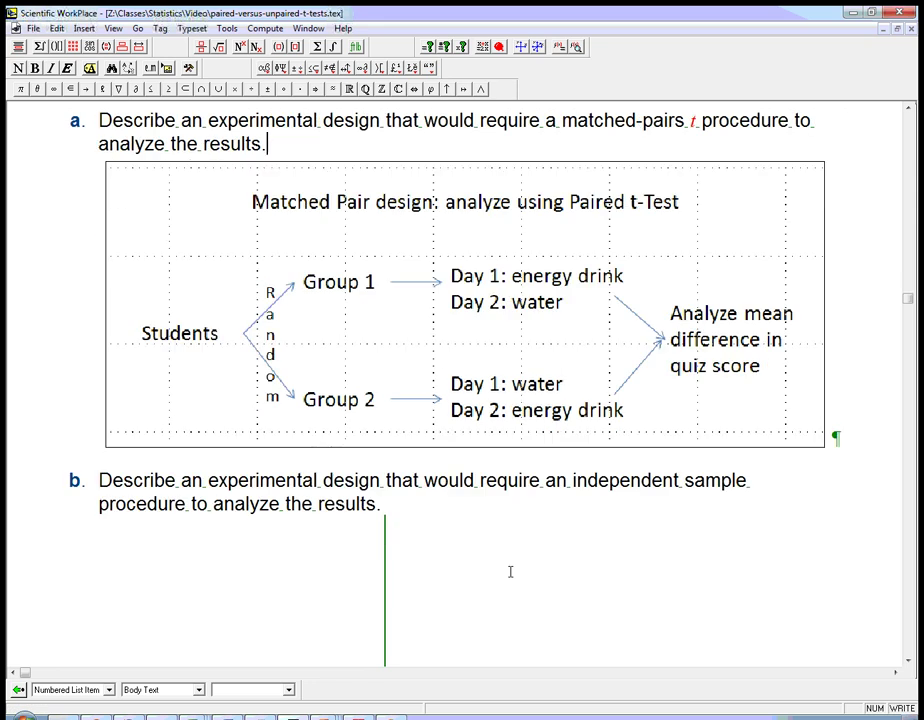
pyautogui.scroll(-4, 510, 571)
pyautogui.scroll(4, 510, 571)
pyautogui.click(380, 538)
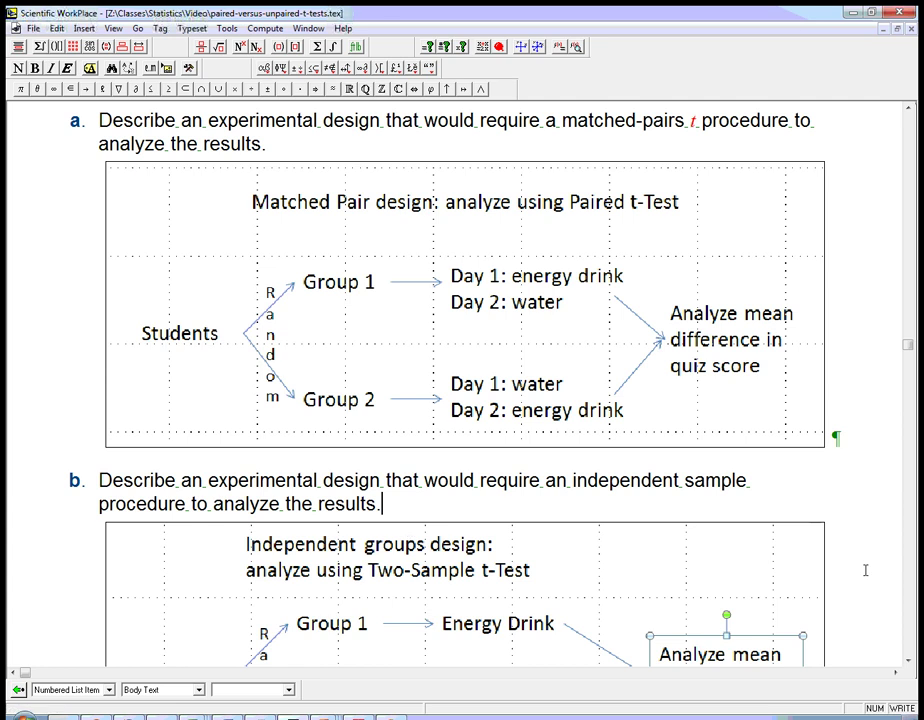
pyautogui.click(908, 661)
pyautogui.scroll(-3, 908, 661)
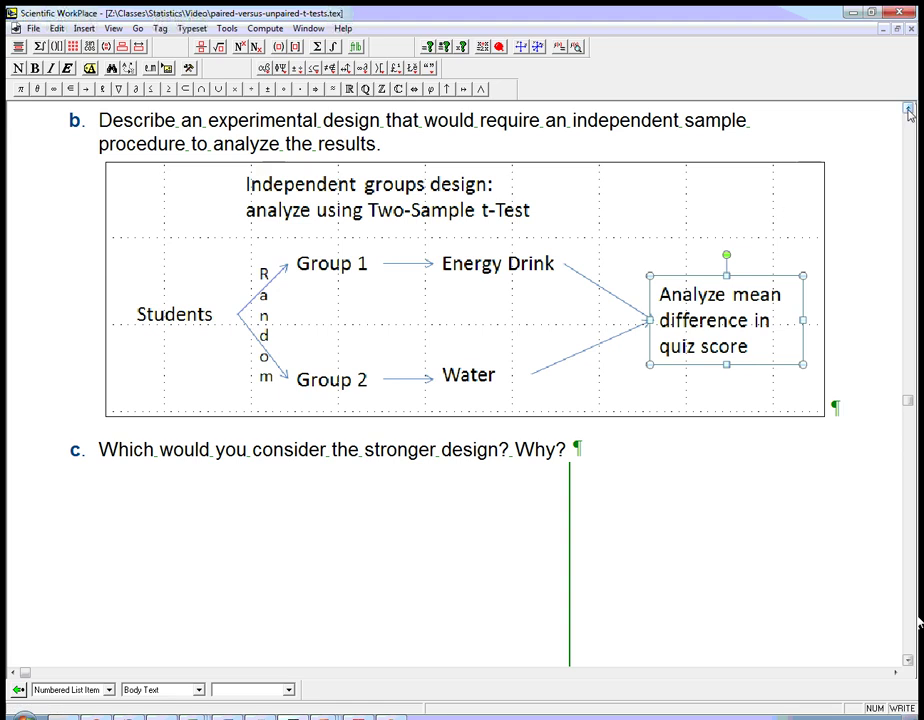
pyautogui.scroll(3, 784, 212)
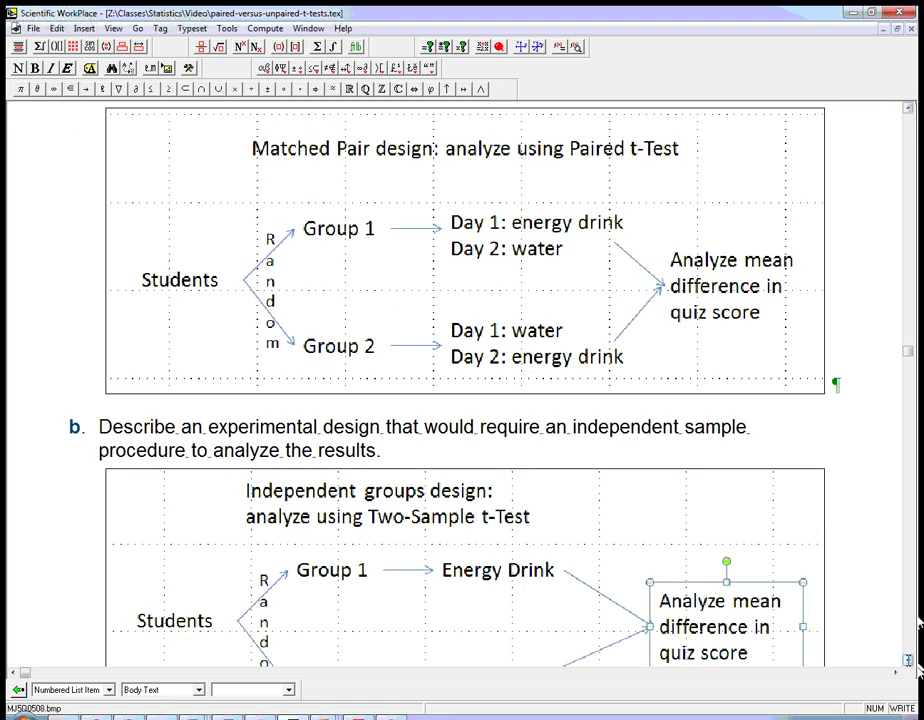
pyautogui.scroll(-3, 700, 320)
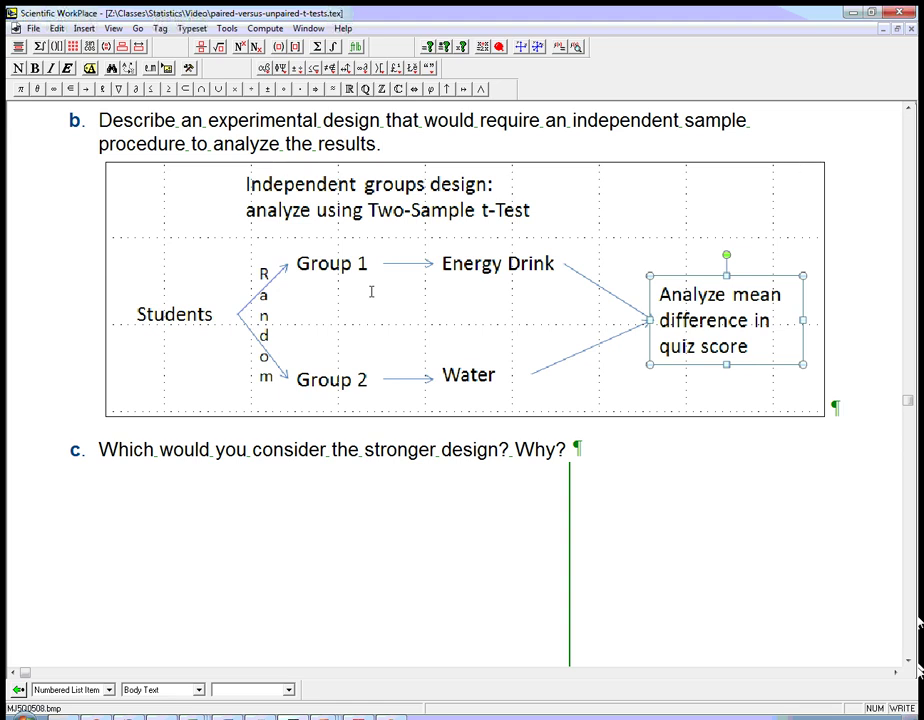
pyautogui.scroll(5, 394, 302)
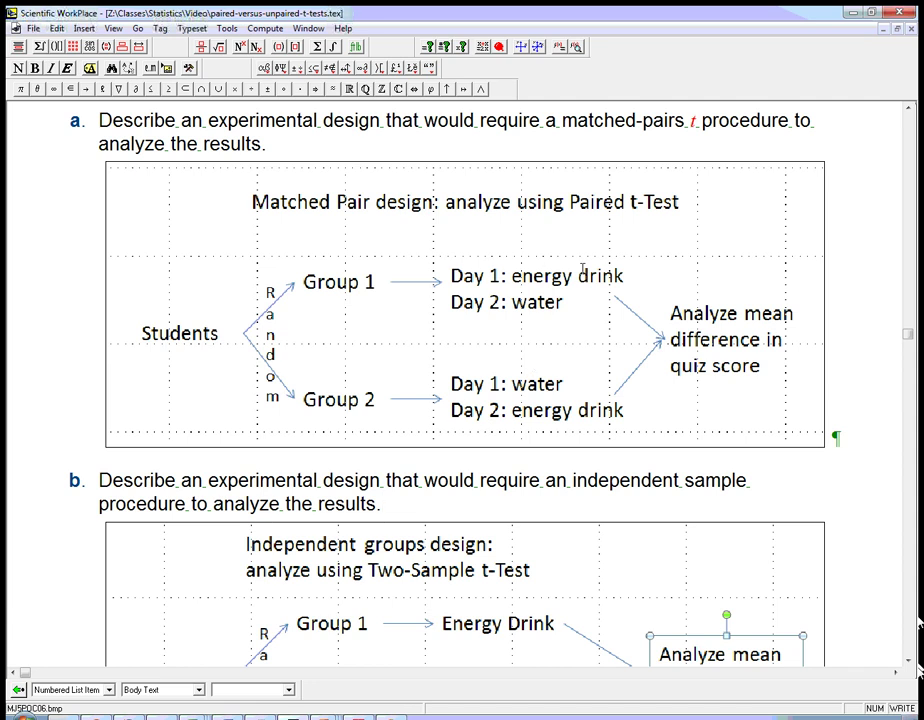
pyautogui.scroll(-3, 581, 271)
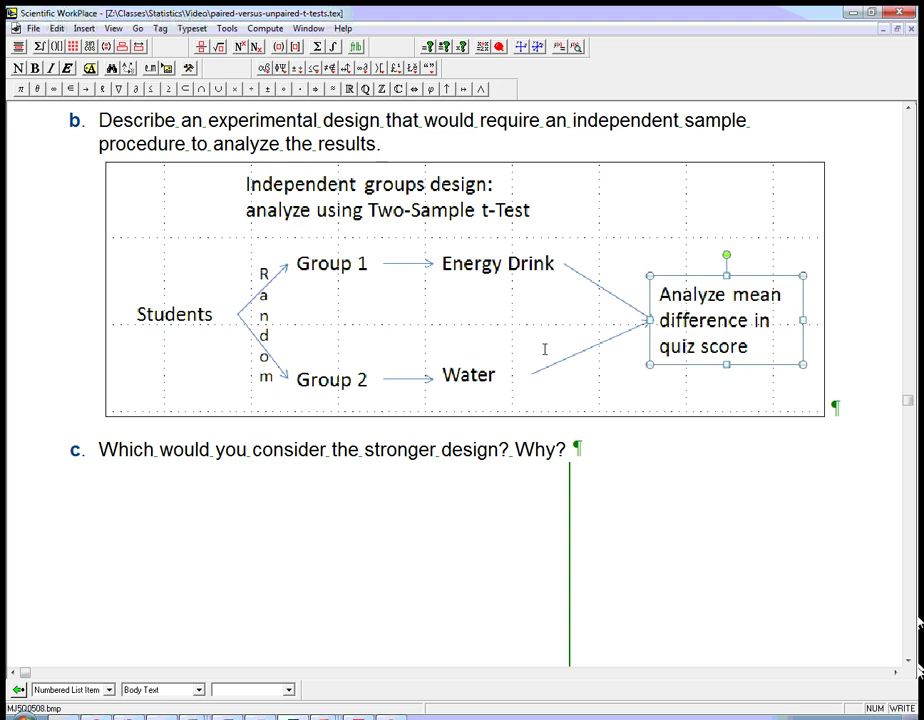
pyautogui.scroll(-5, 604, 435)
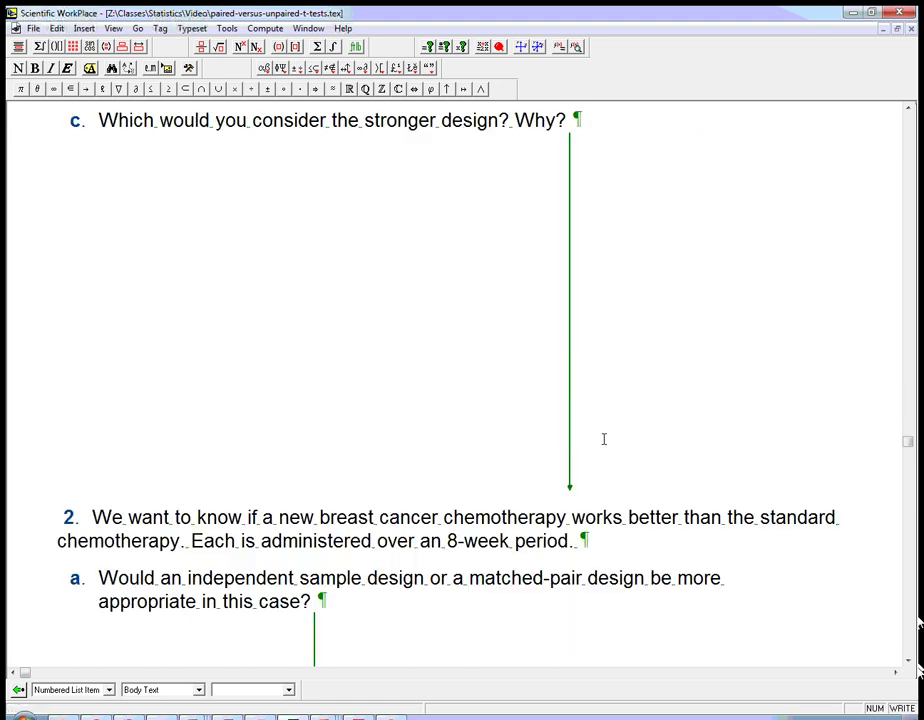
# - Remove part c's blank space and answer that matched pairs control variation and reveal subtler differences
pyautogui.click(572, 326)
pyautogui.press('Delete')
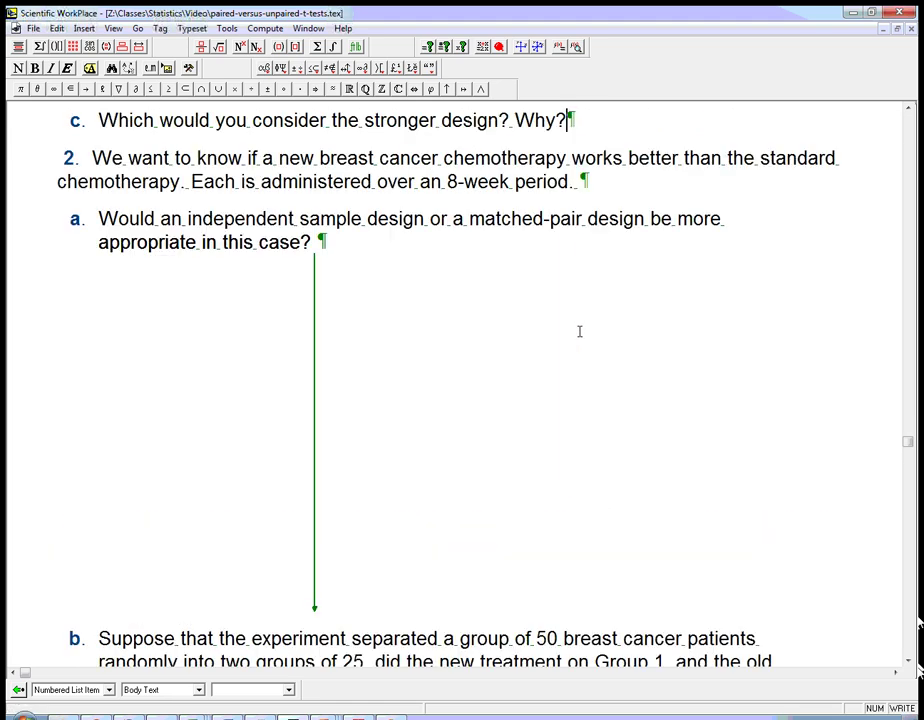
pyautogui.scroll(5, 596, 305)
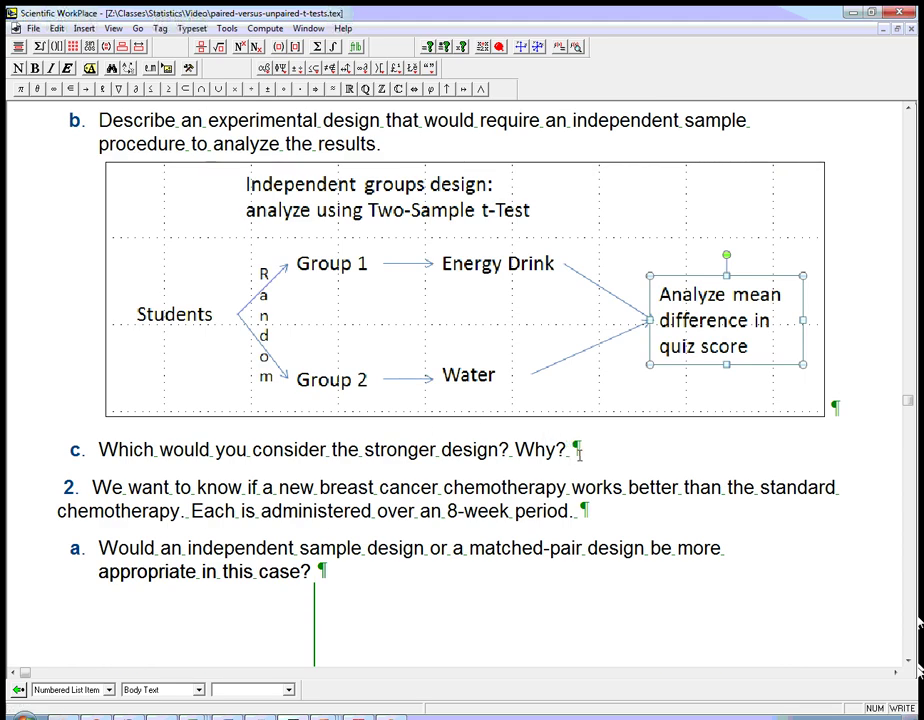
pyautogui.write('Matched pair')
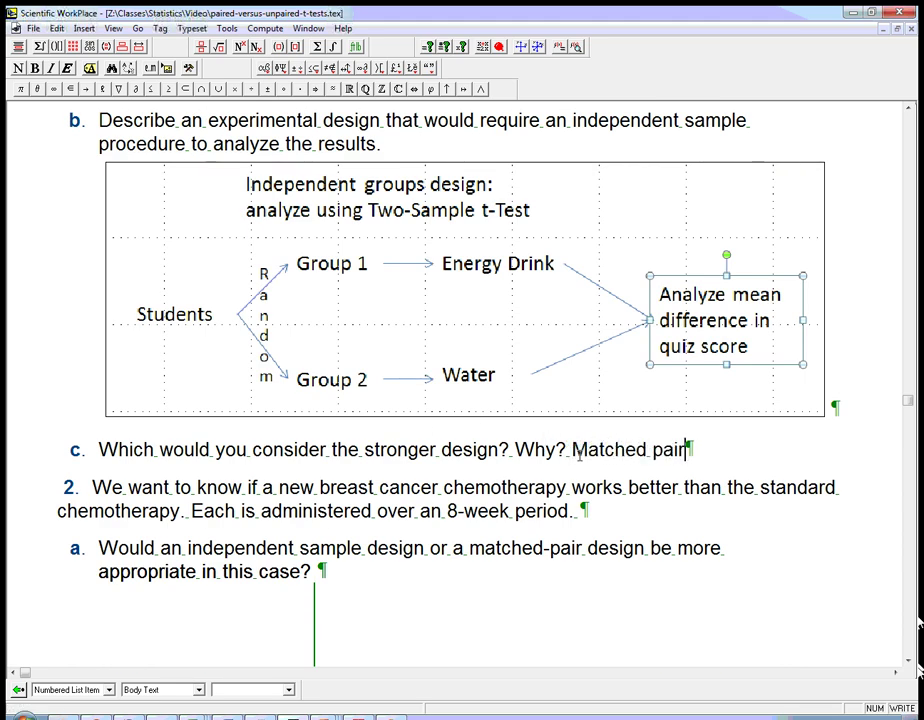
pyautogui.write(' design cont')
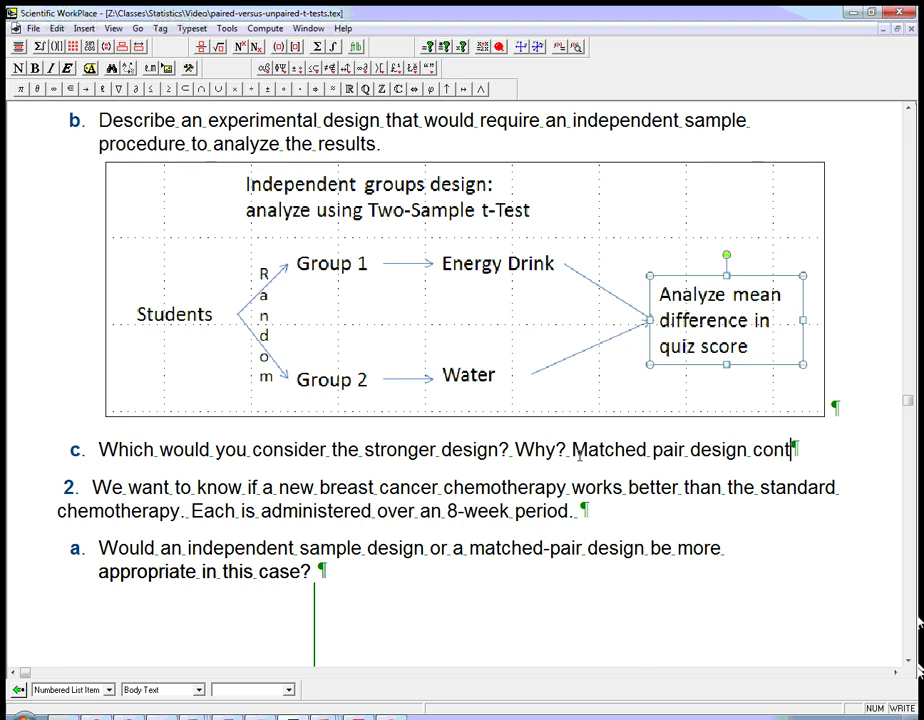
pyautogui.write('rols well for ')
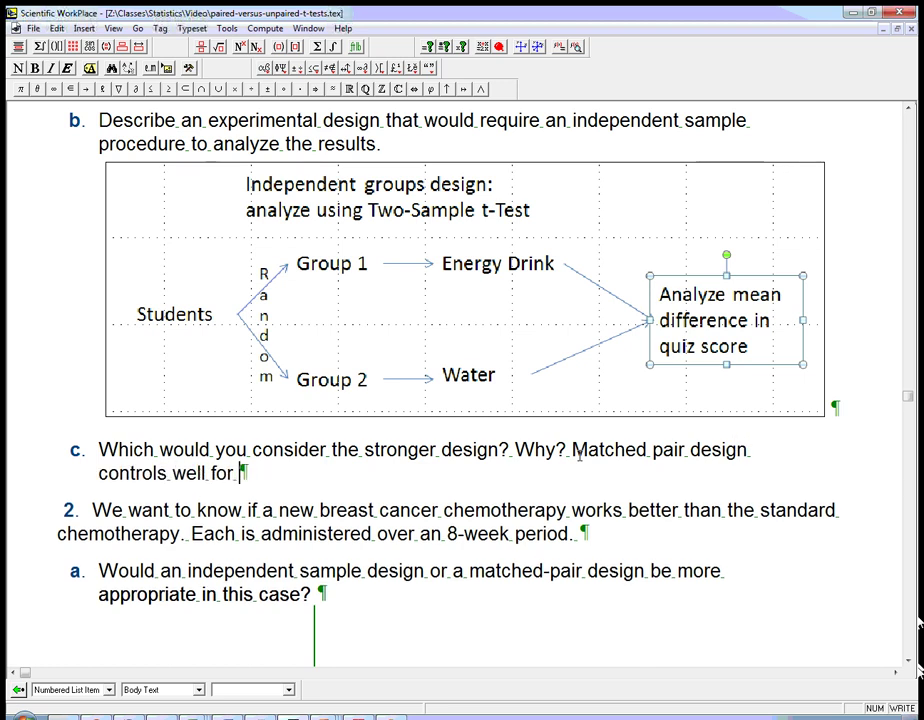
pyautogui.write('certain kind')
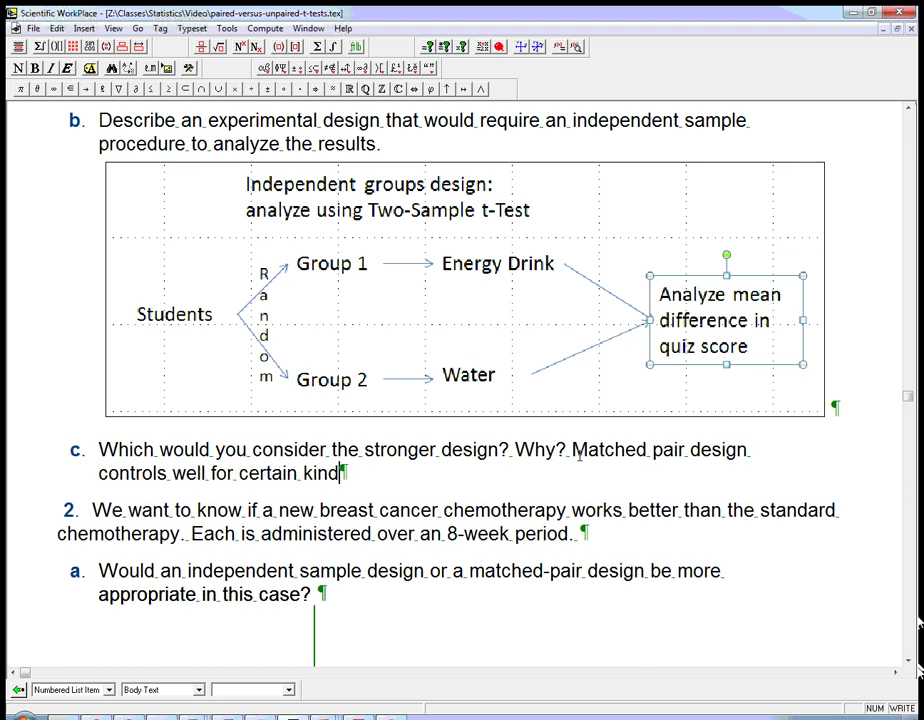
pyautogui.write('s of varia')
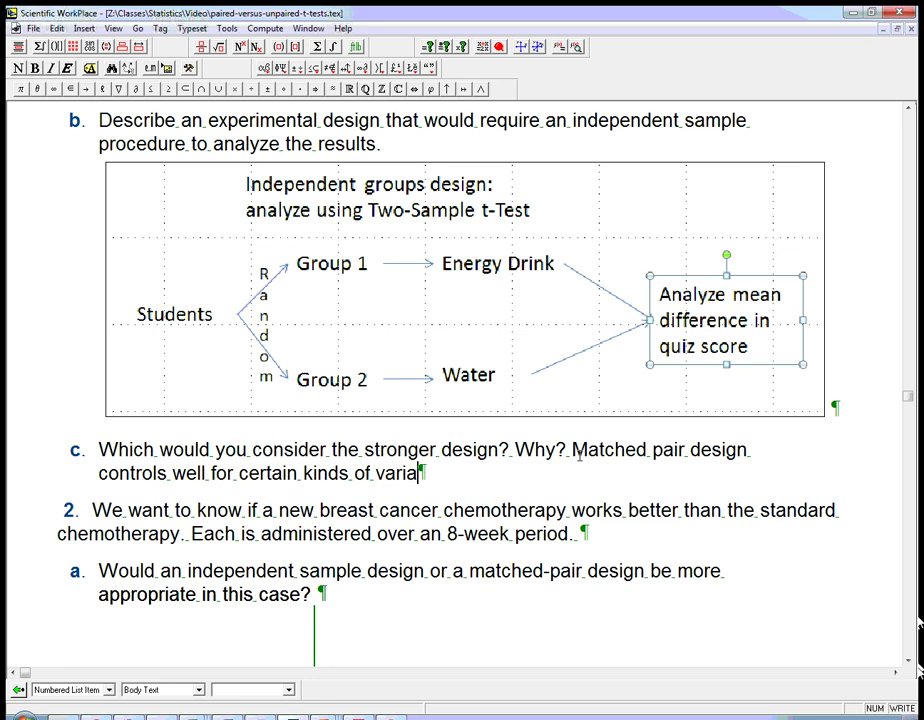
pyautogui.write('tion and allow')
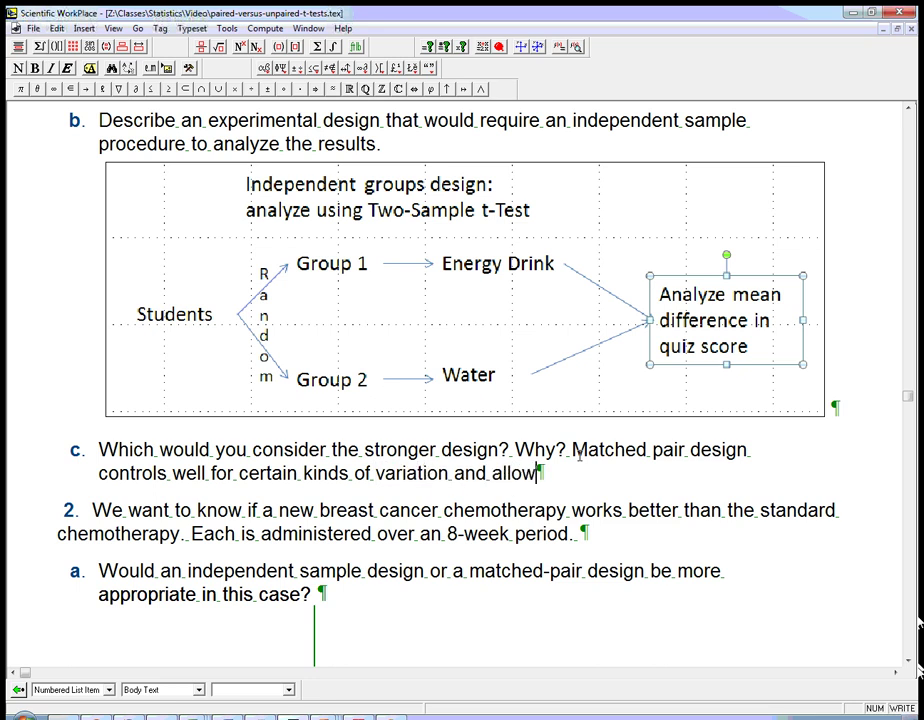
pyautogui.write('s us to fin')
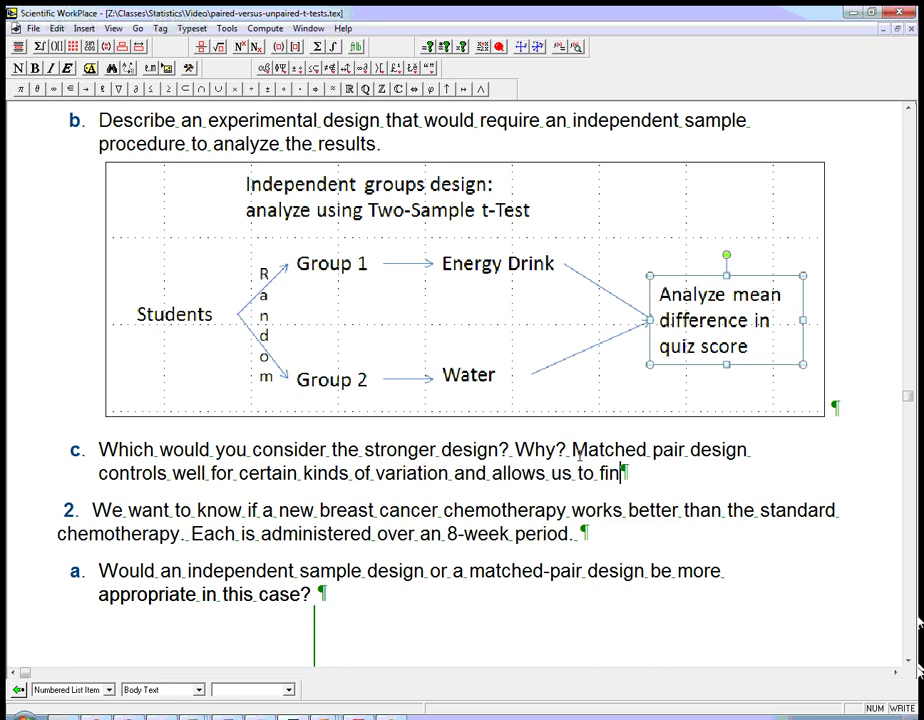
pyautogui.write('d subtler ')
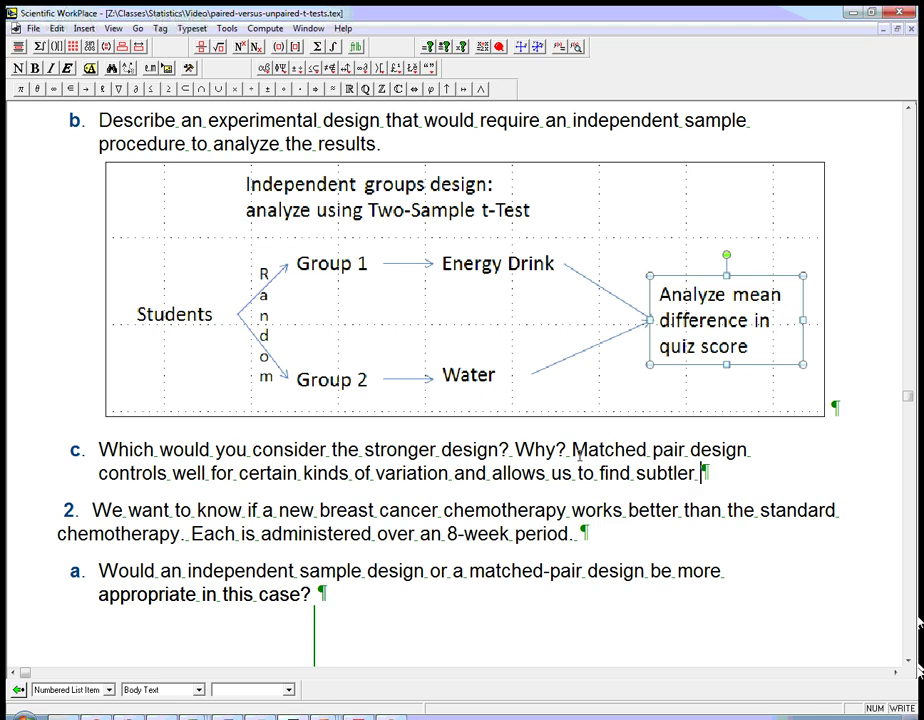
pyautogui.write('differences.')
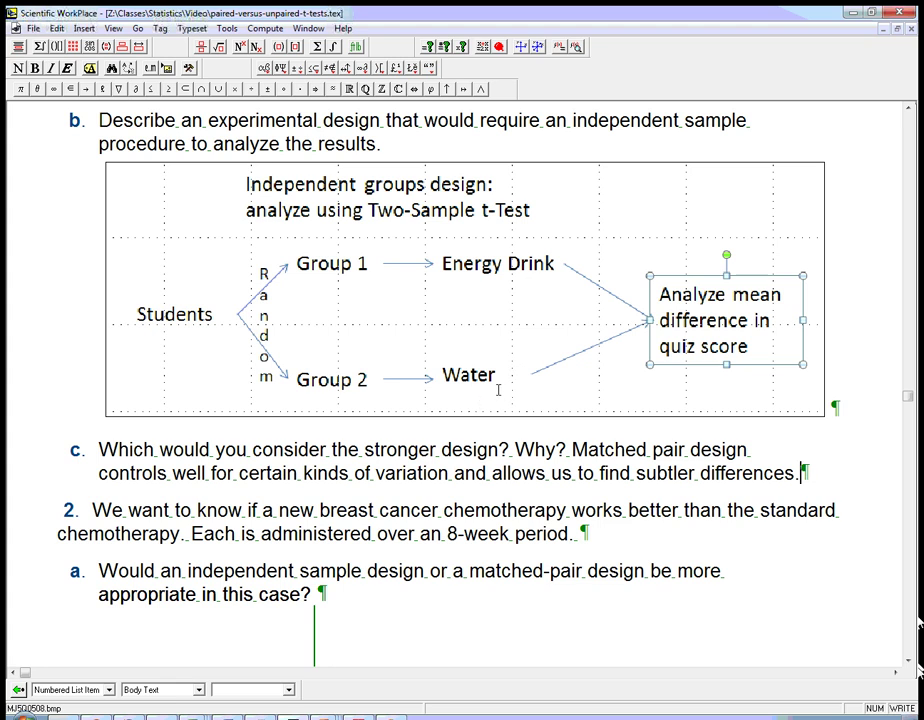
pyautogui.scroll(3, 608, 422)
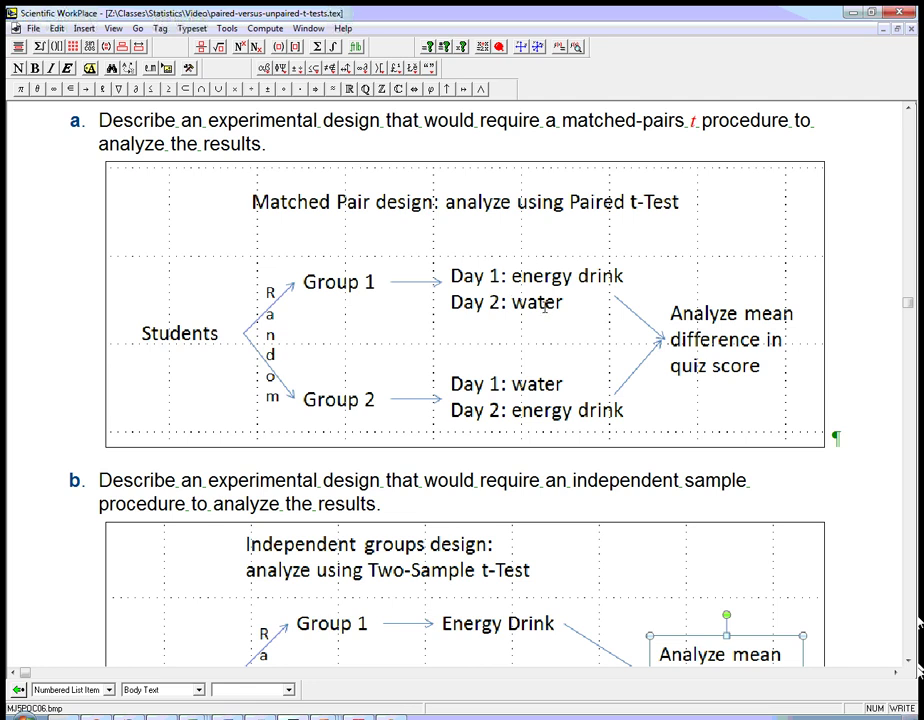
pyautogui.scroll(-5, 549, 349)
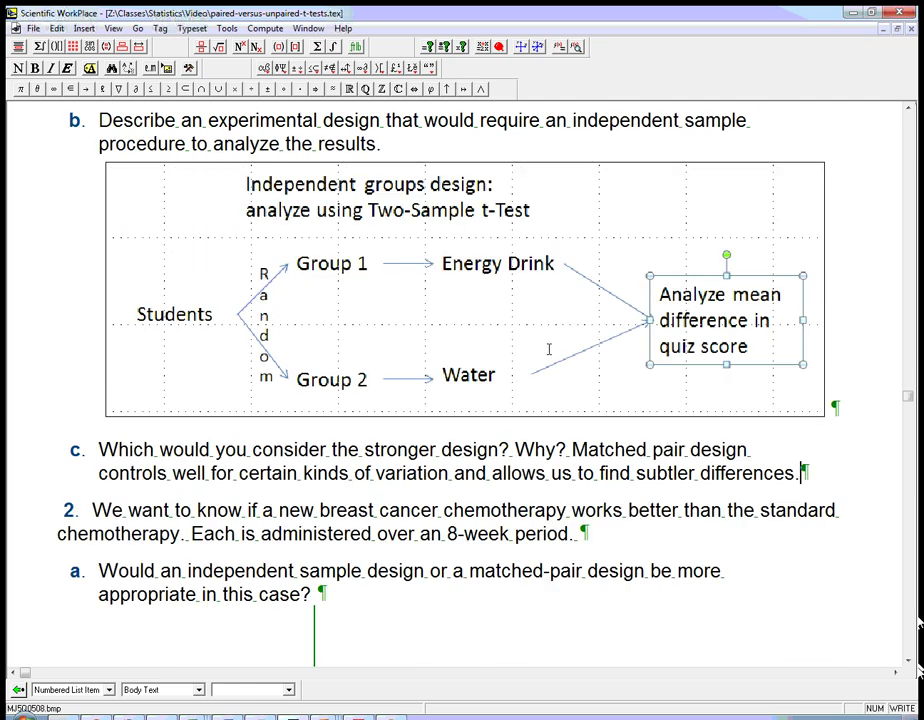
pyautogui.scroll(-5, 542, 398)
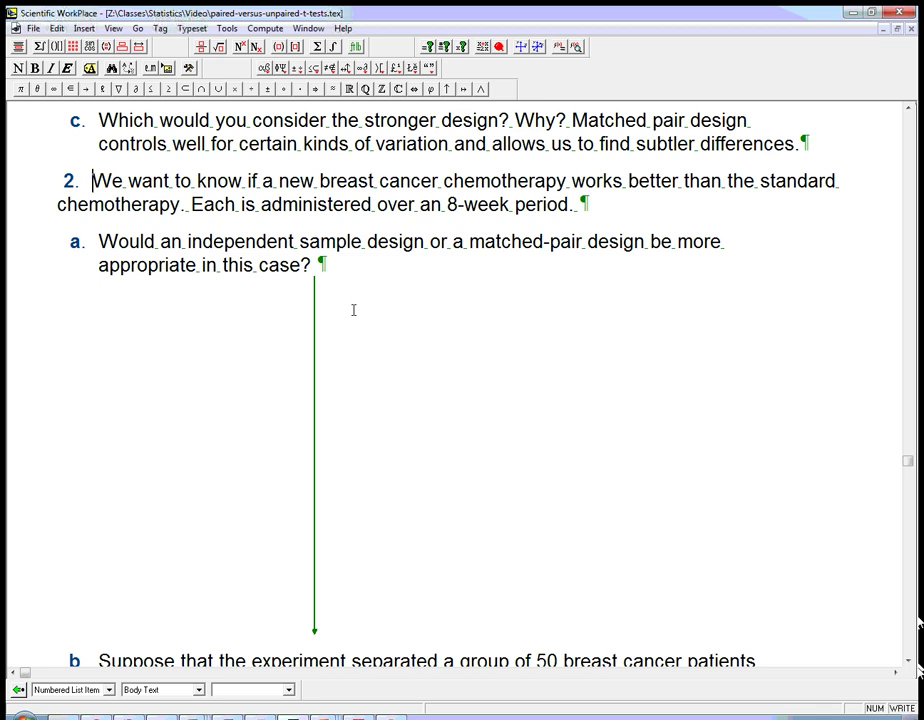
pyautogui.click(316, 305)
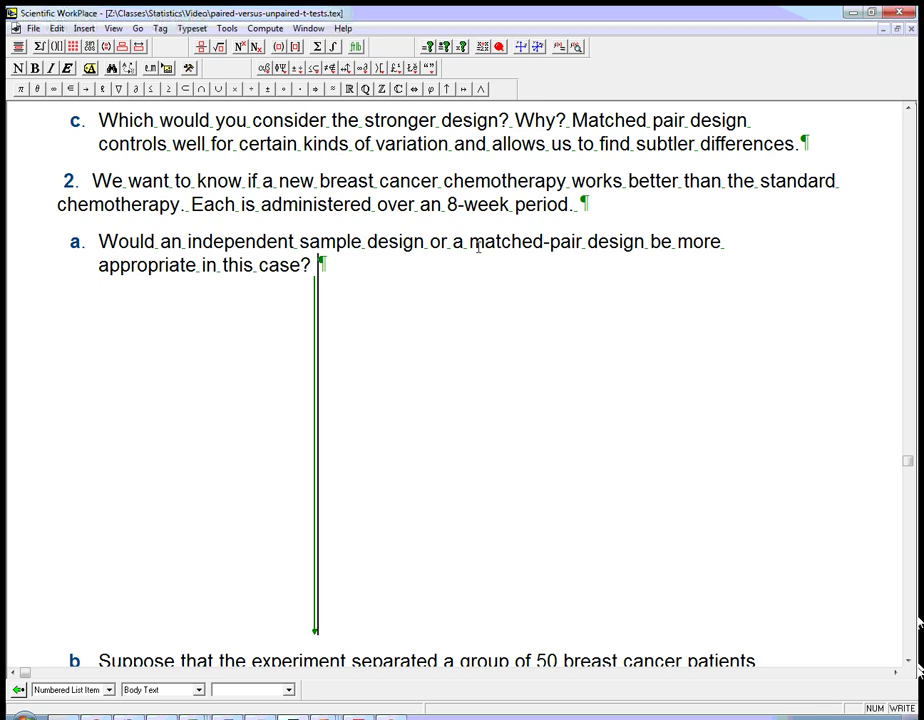
# - Answer 2a: no matched pairs, since treatments cannot be combined and there are major ethical considerations
pyautogui.moveTo(471, 243); pyautogui.dragTo(643, 250)
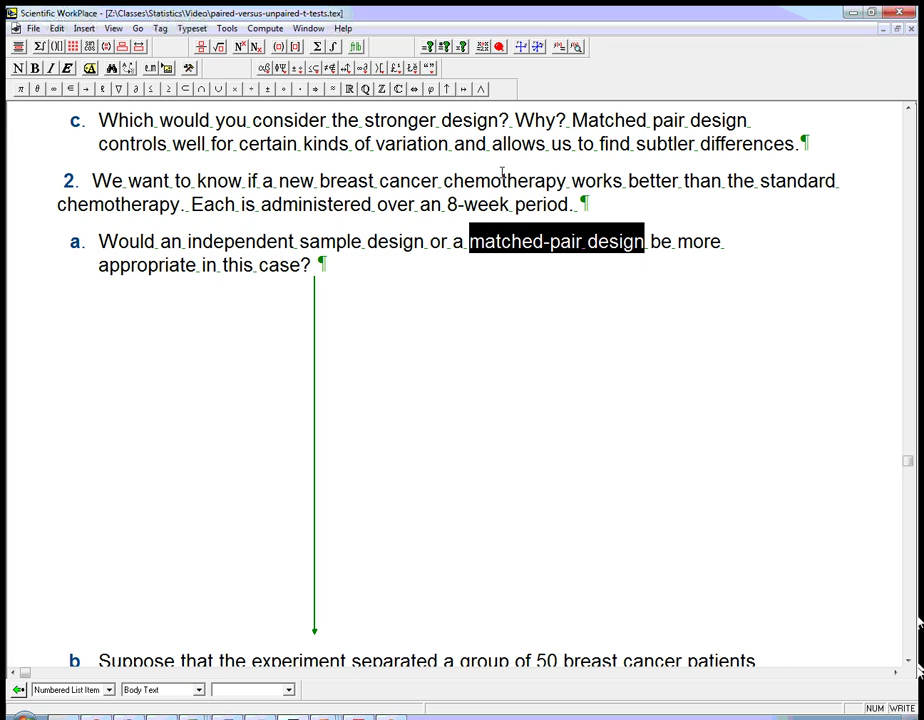
pyautogui.click(479, 274)
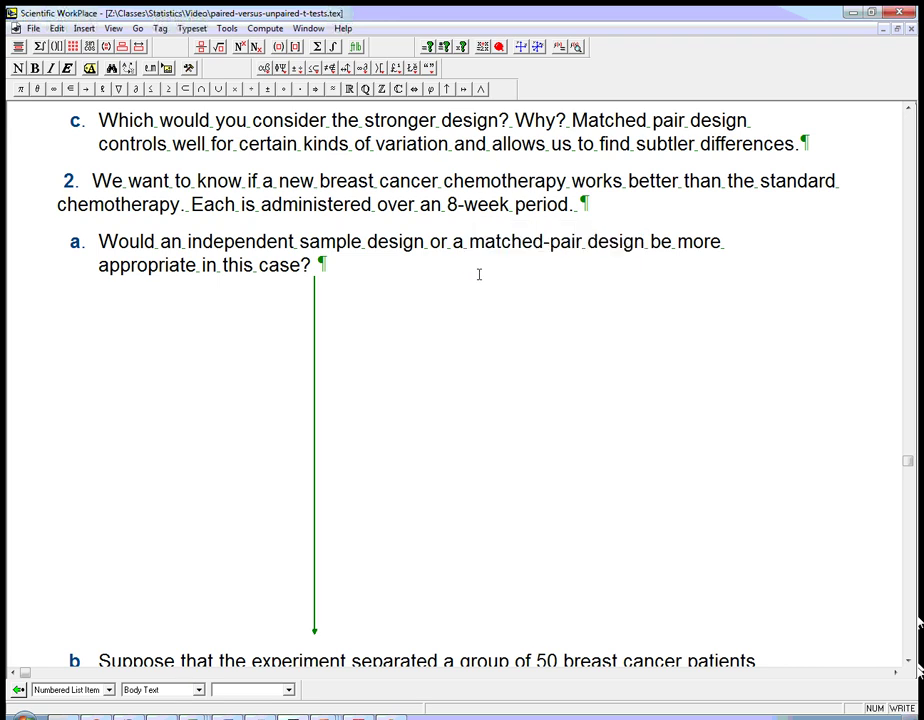
pyautogui.hotkey('shift', 'Right')
pyautogui.press('Delete')
pyautogui.write('Cann')
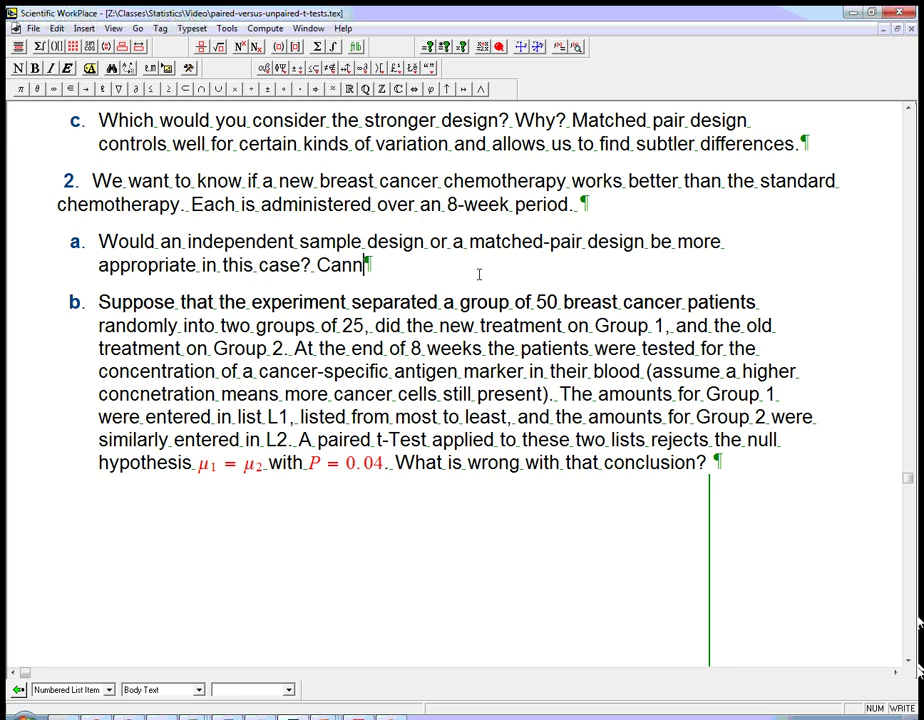
pyautogui.write('ot do ma')
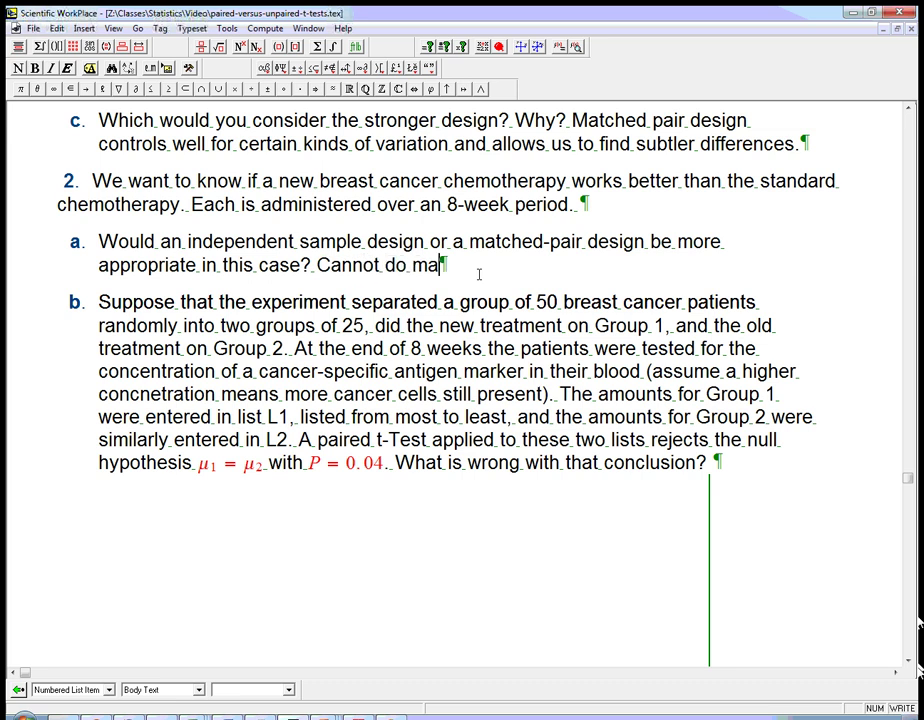
pyautogui.write('tched pairs here')
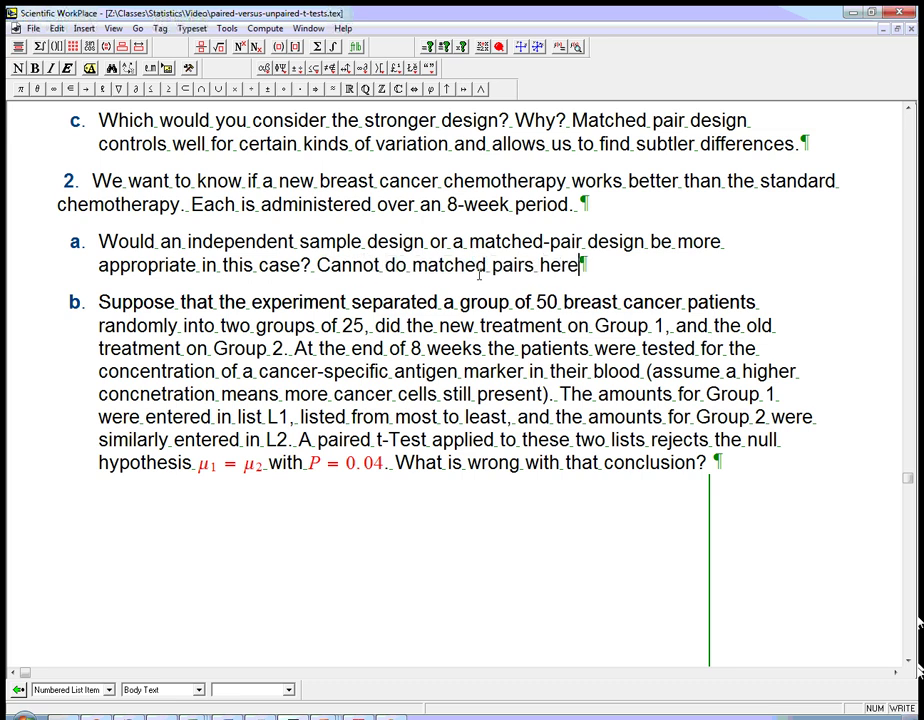
pyautogui.write(' since th')
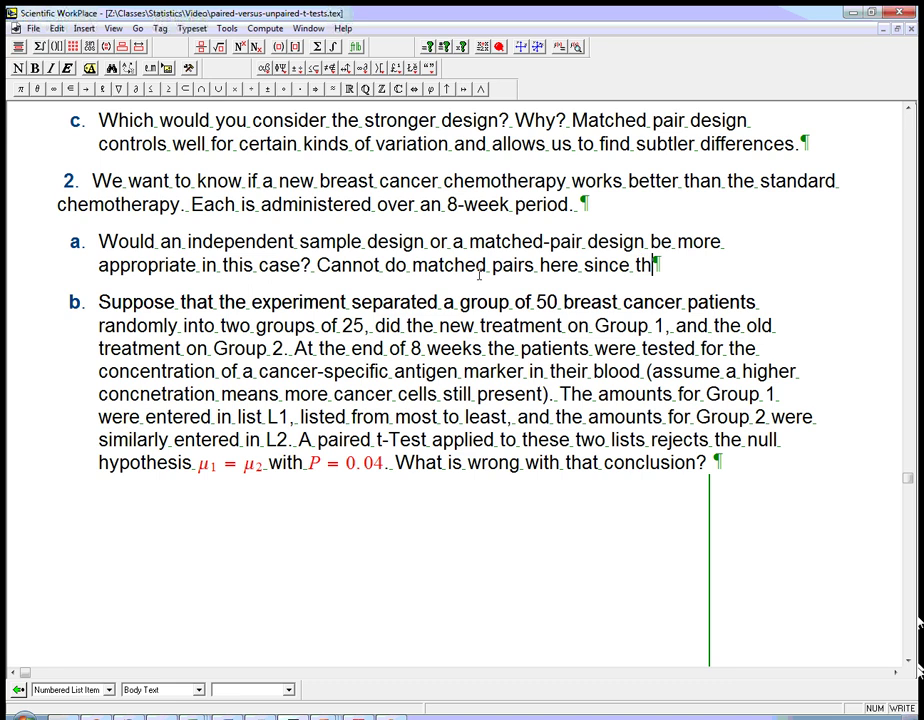
pyautogui.write('e treatments can')
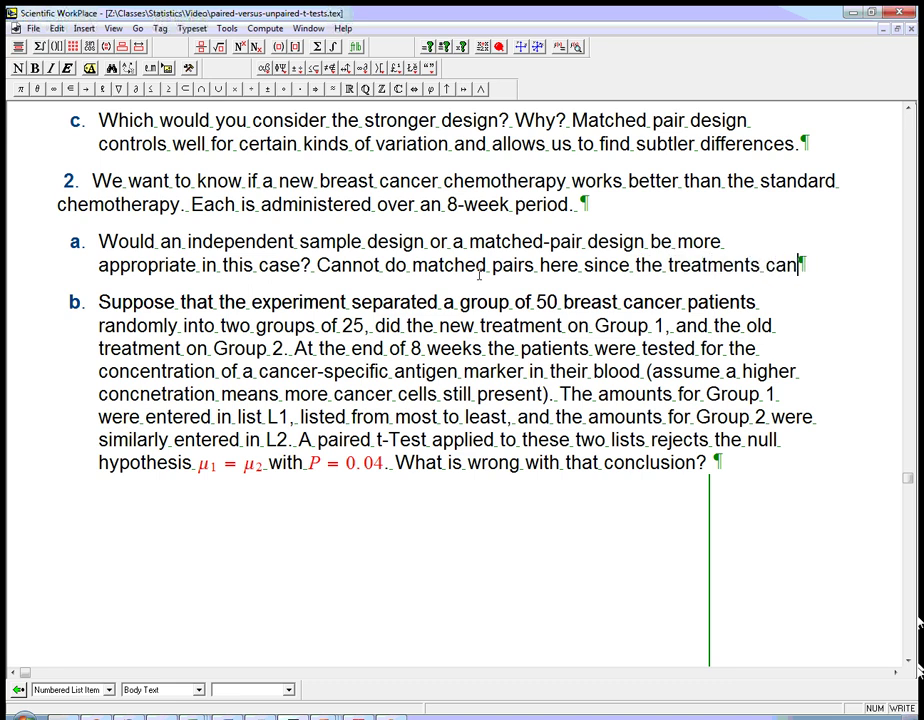
pyautogui.write('not be combined.')
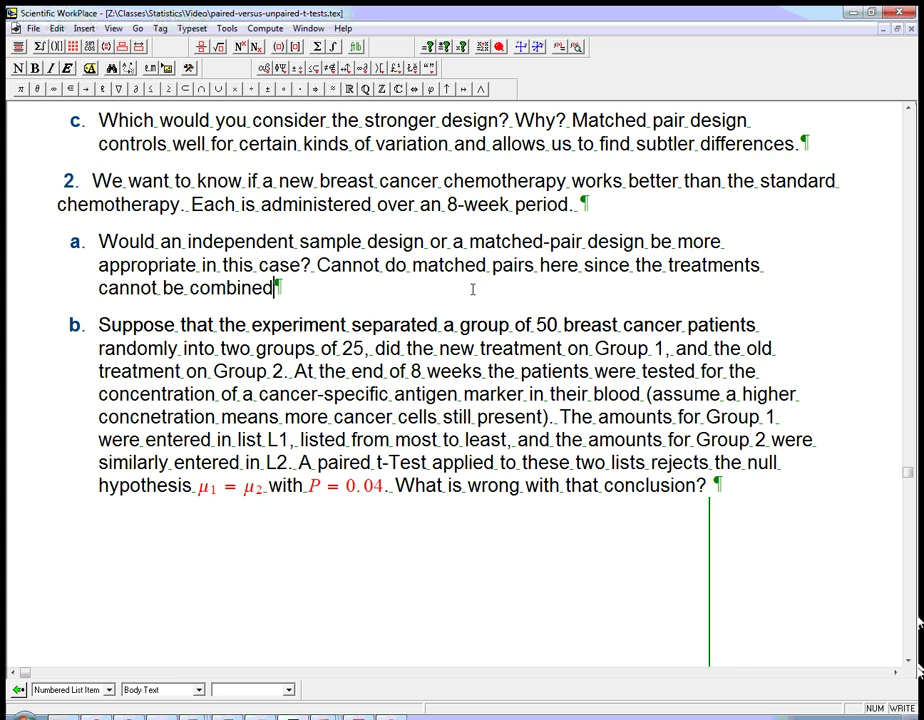
pyautogui.write('and ')
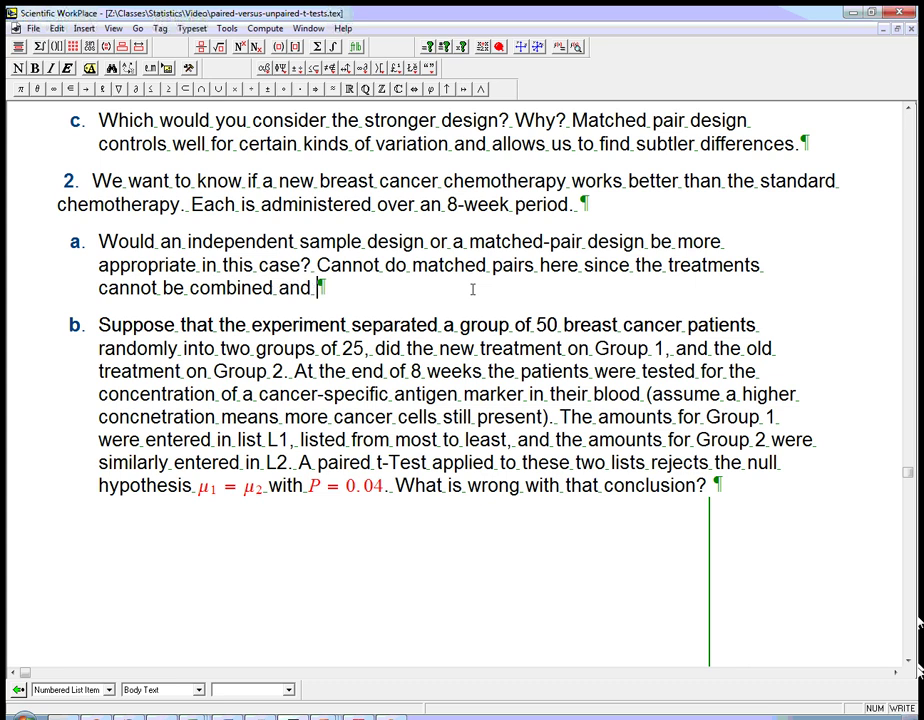
pyautogui.write('there are ma')
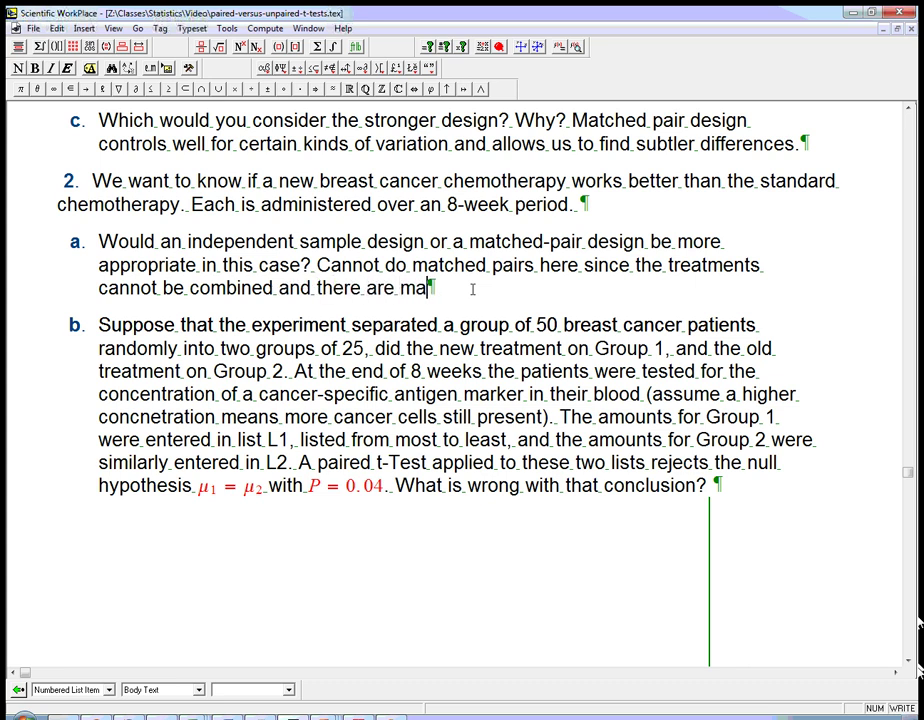
pyautogui.write('jor ethical ')
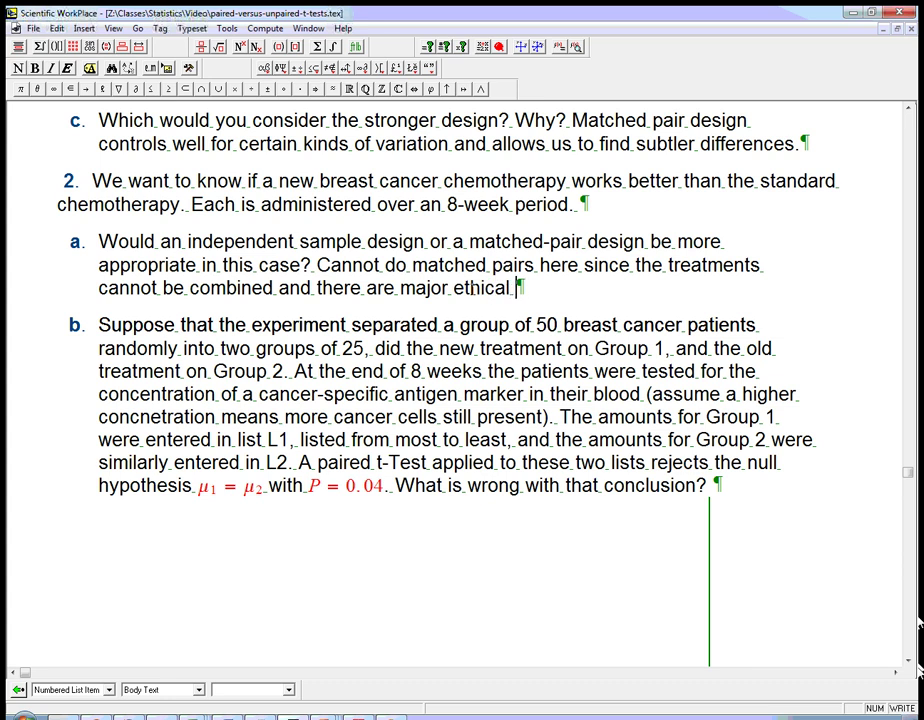
pyautogui.write('considerations.')
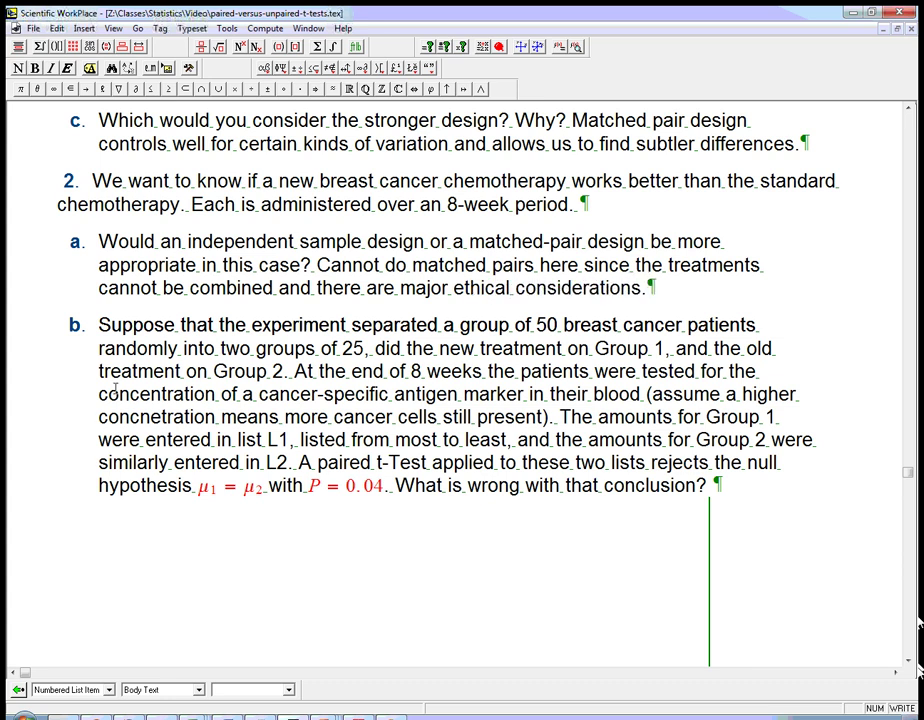
# - Fix the misspelled 'concnetration' in part b so it reads 'concentration'
pyautogui.click(100, 324)
pyautogui.click(160, 416)
pyautogui.press('BackSpace')
pyautogui.press('BackSpace')
pyautogui.write('nc')
pyautogui.press('BackSpace')
pyautogui.press('BackSpace')
pyautogui.write('c')
pyautogui.moveTo(198, 489); pyautogui.dragTo(265, 492)
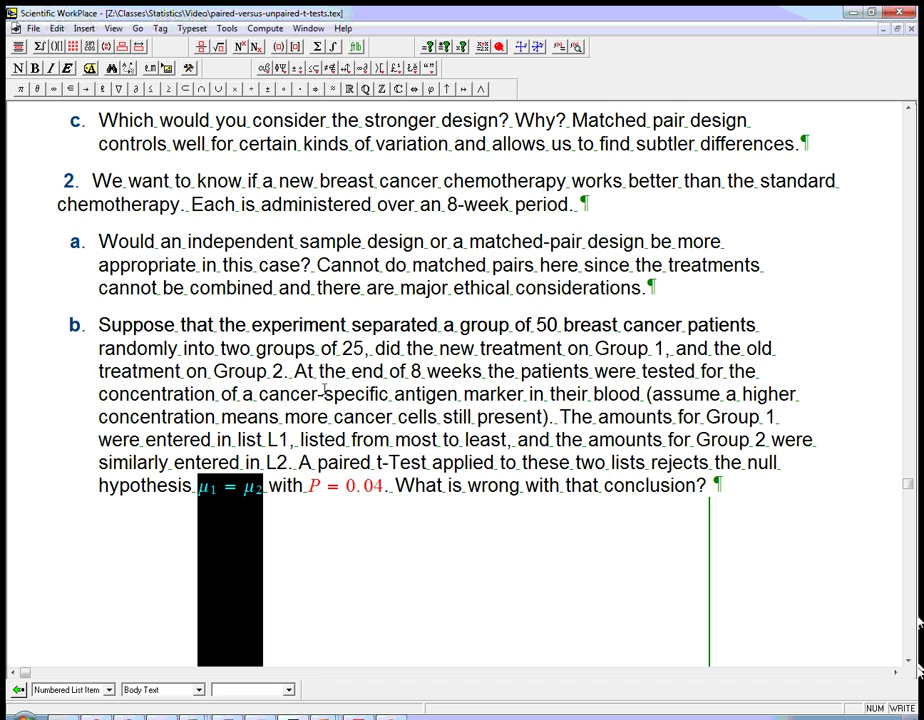
pyautogui.click(268, 488)
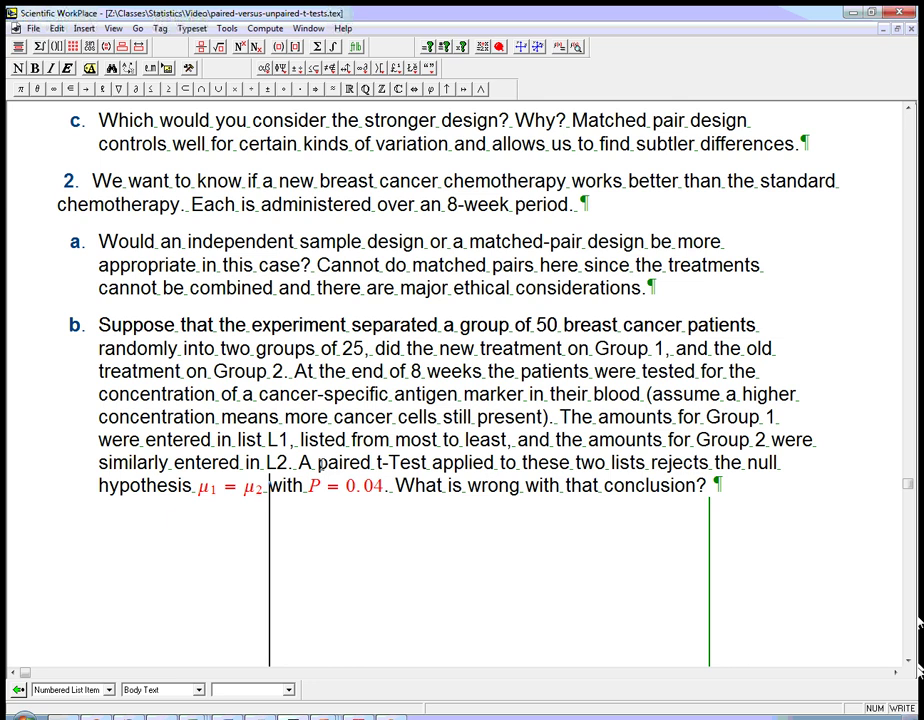
pyautogui.moveTo(318, 463); pyautogui.dragTo(430, 467)
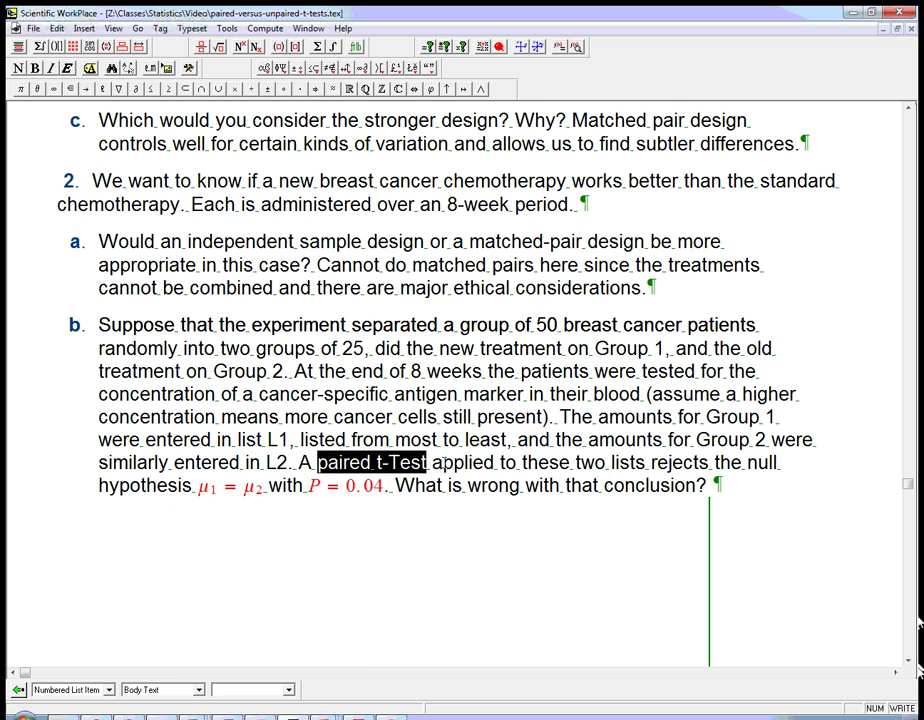
pyautogui.click(432, 462)
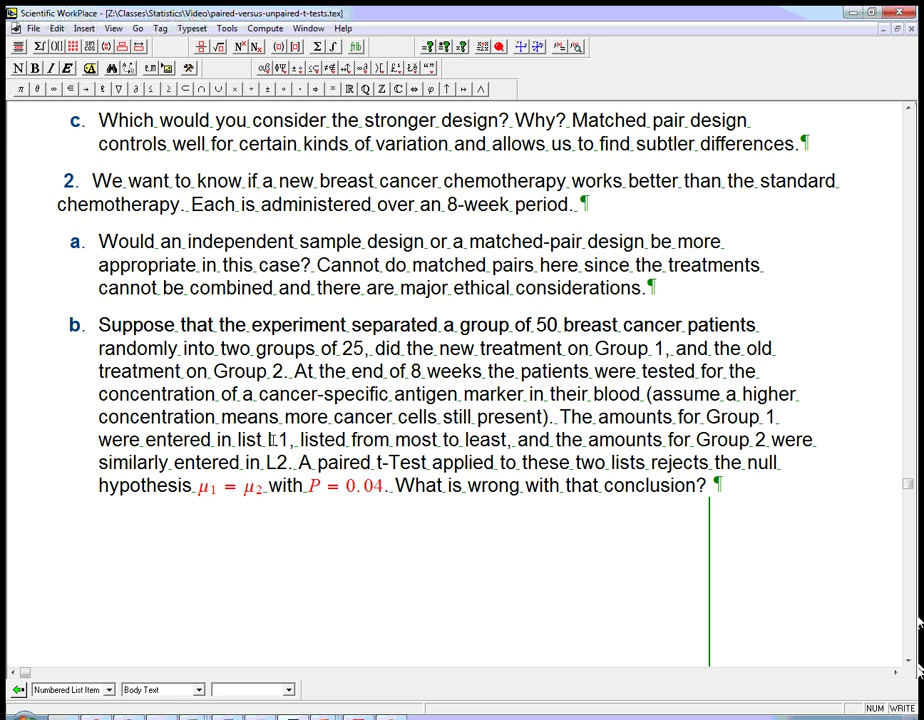
pyautogui.moveTo(267, 440); pyautogui.dragTo(287, 446)
pyautogui.click(266, 462)
# - Add an unnumbered answer under 2b: no natural pairing between each entry in L1 and L2
pyautogui.click(717, 490)
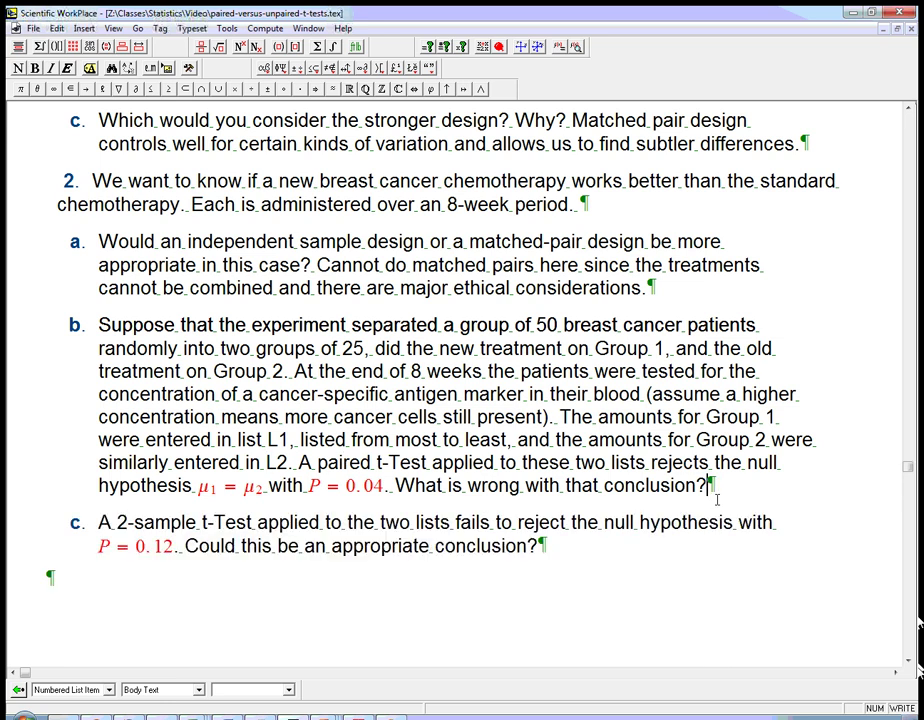
pyautogui.press('Return')
pyautogui.press('BackSpace')
pyautogui.write('There is no nat')
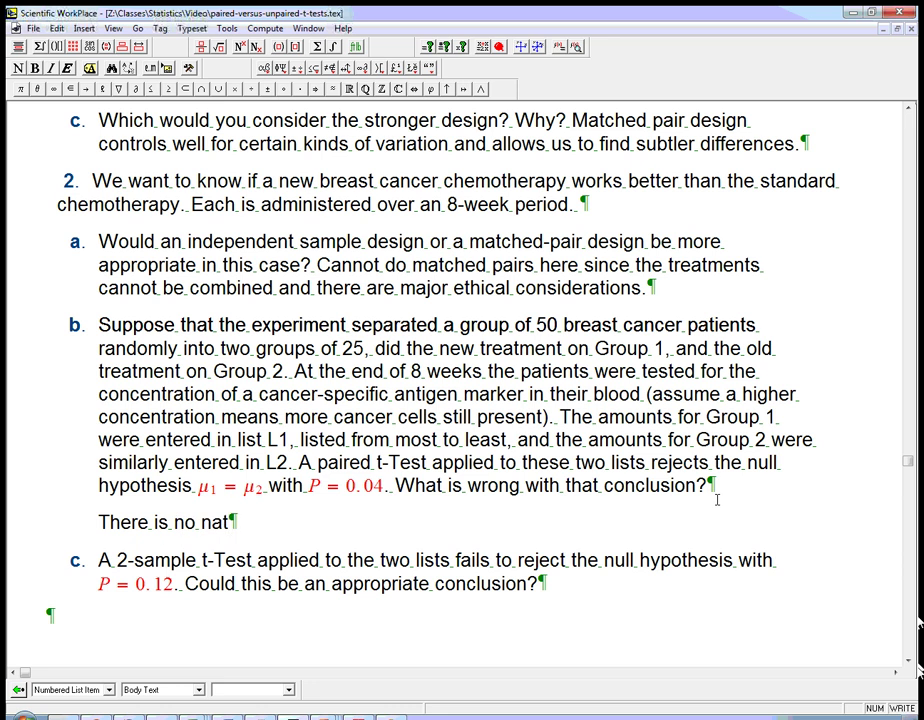
pyautogui.write('ural pairing')
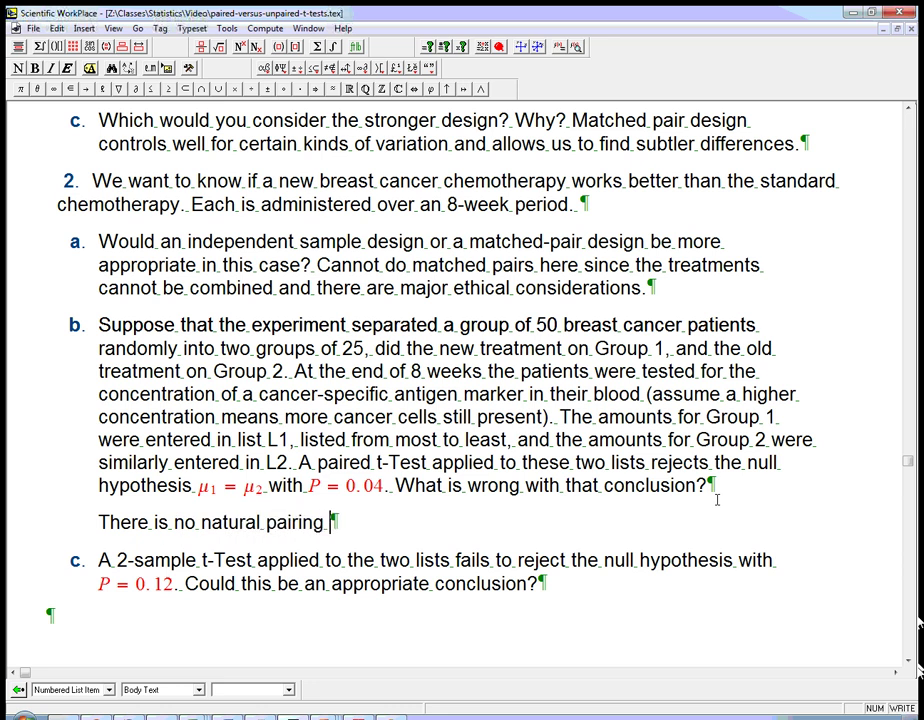
pyautogui.write('.between ')
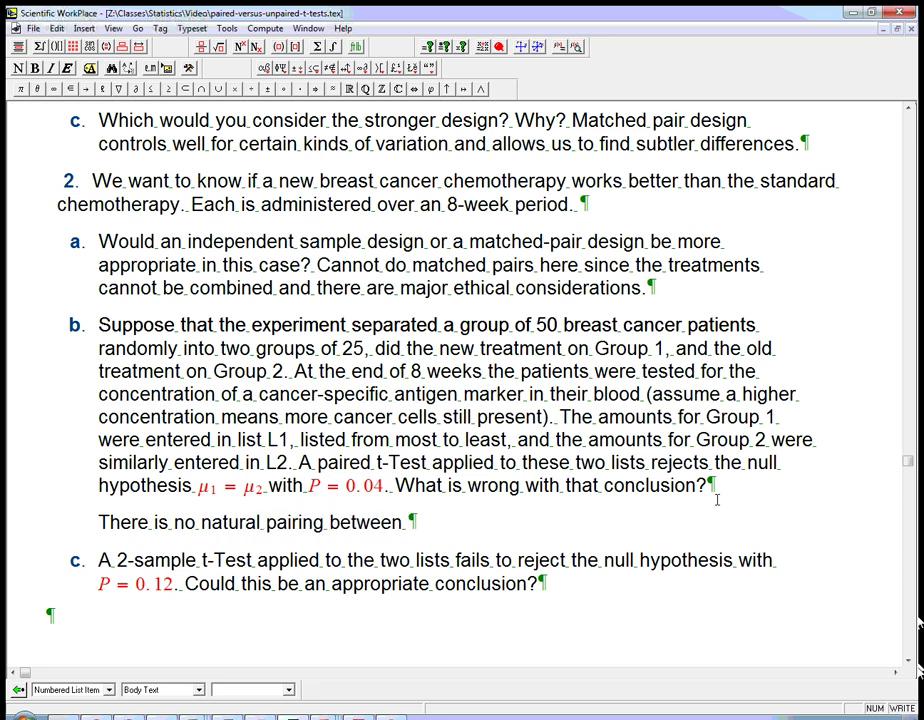
pyautogui.write('each entry on')
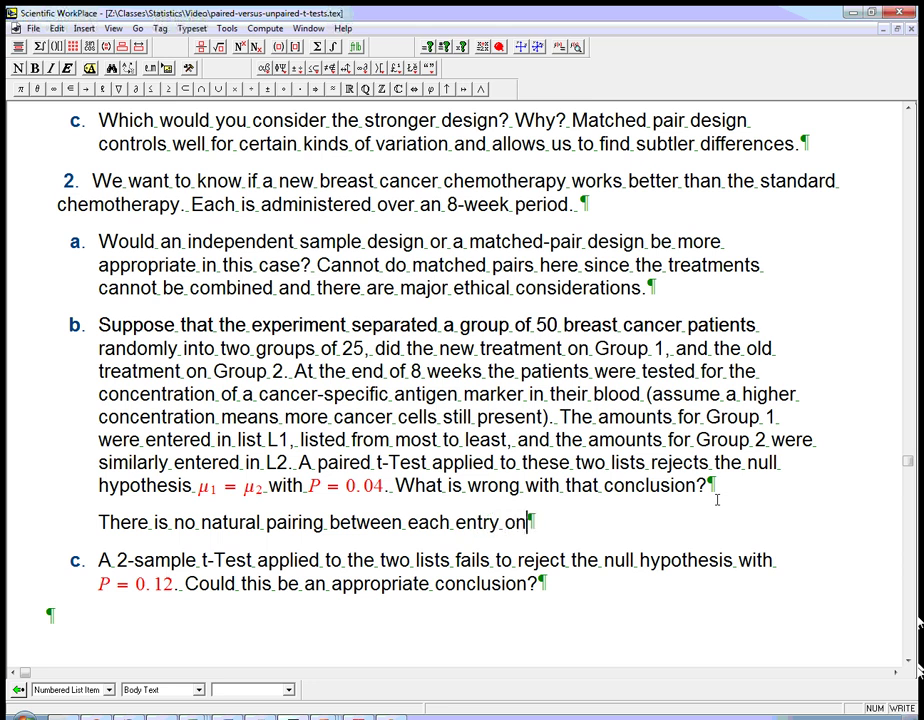
pyautogui.write(' L1 and')
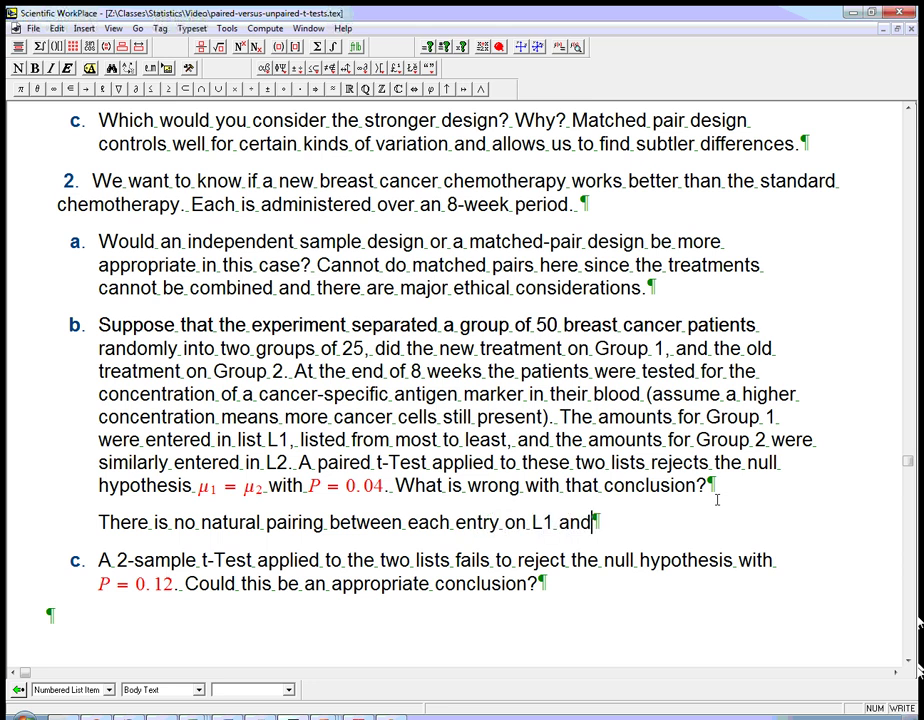
pyautogui.write(' the corr')
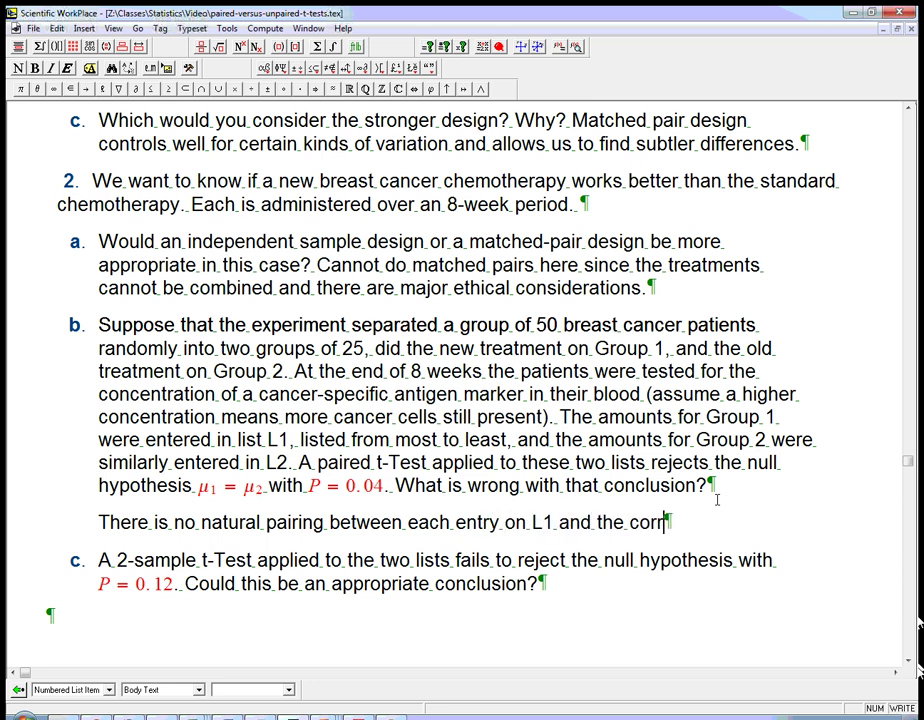
pyautogui.write('esponding ')
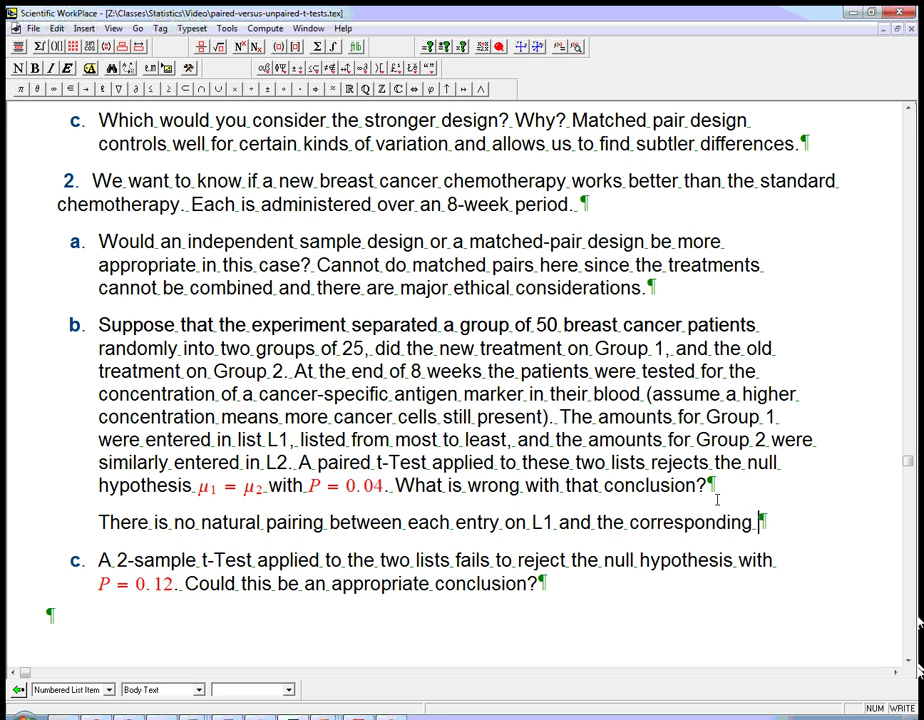
pyautogui.write('entry L2')
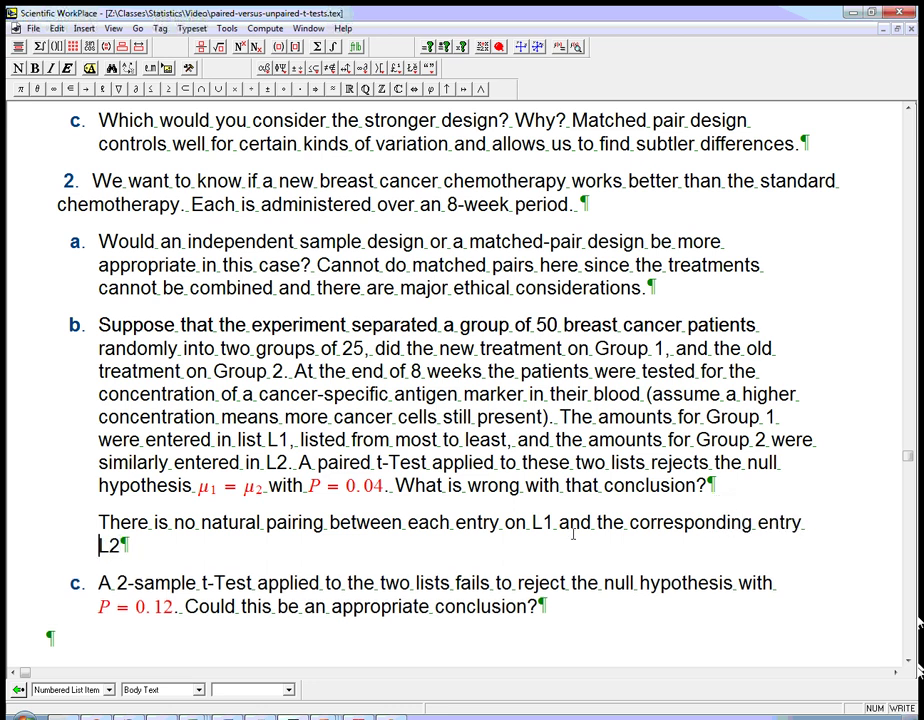
pyautogui.press('Home')
pyautogui.write('in')
# - Finish 2b's answer with 'Cannot use a paired t-Test for an independent groups design.'
pyautogui.press('End')
pyautogui.write('. A')
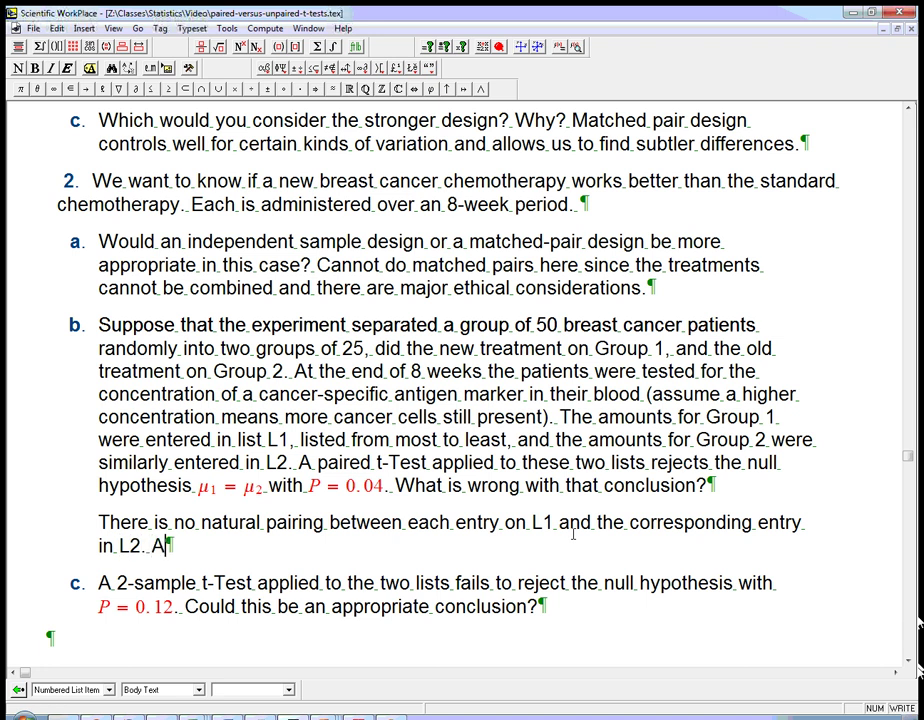
pyautogui.press('BackSpace')
pyautogui.write('Cannot')
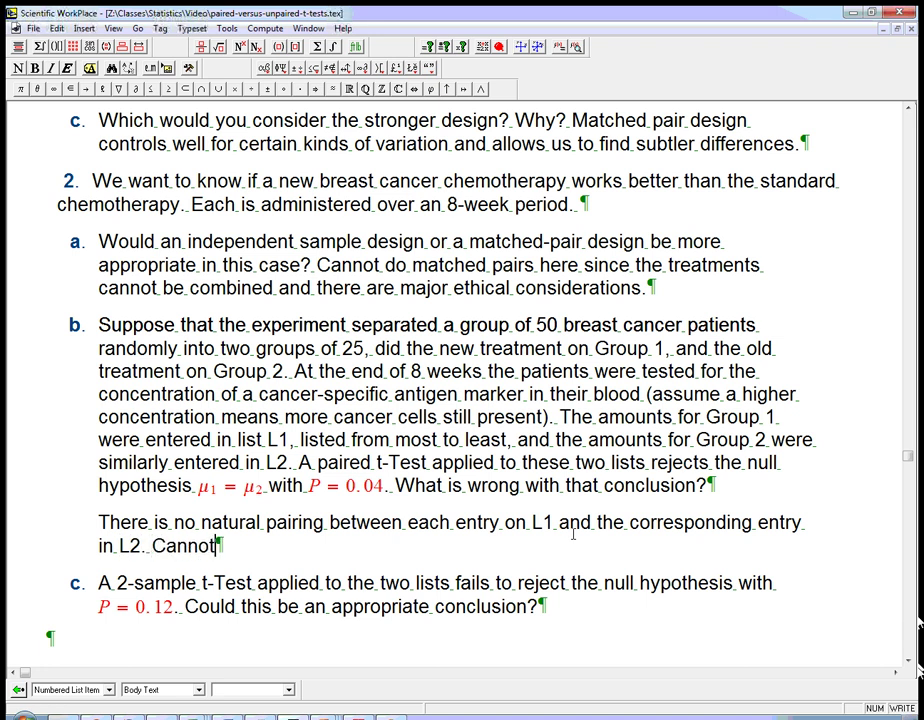
pyautogui.write(' use a paried')
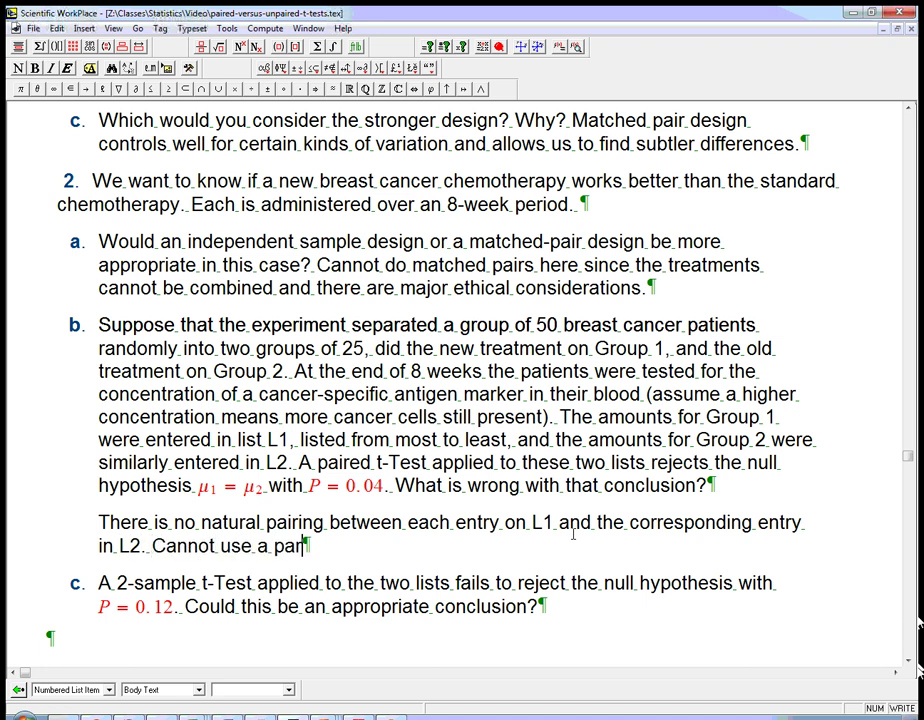
pyautogui.press('BackSpace')
pyautogui.press('BackSpace')
pyautogui.press('BackSpace')
pyautogui.press('BackSpace')
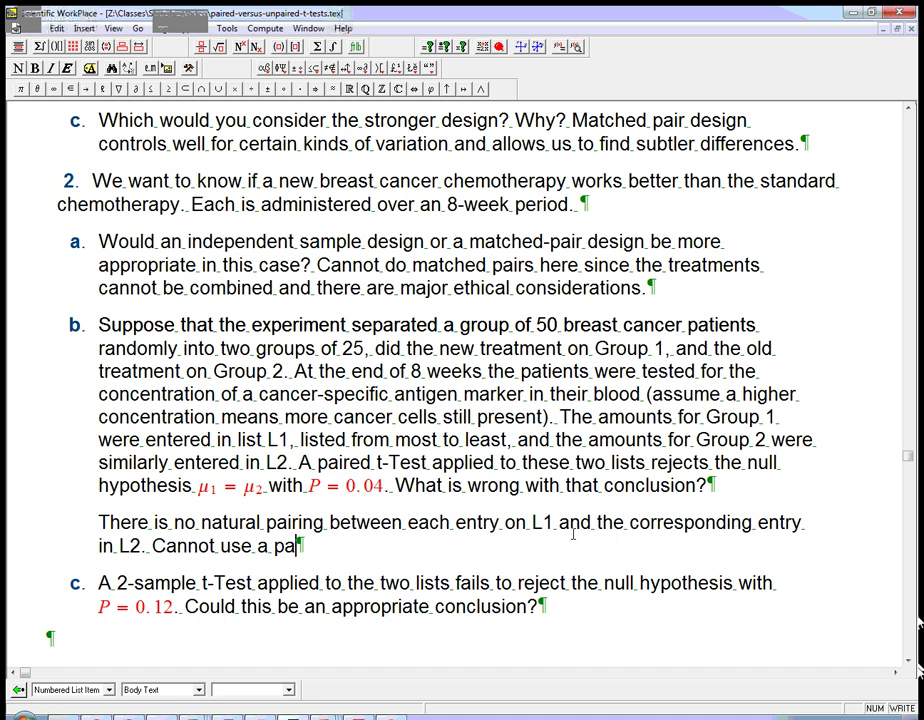
pyautogui.write('ired t-Test ')
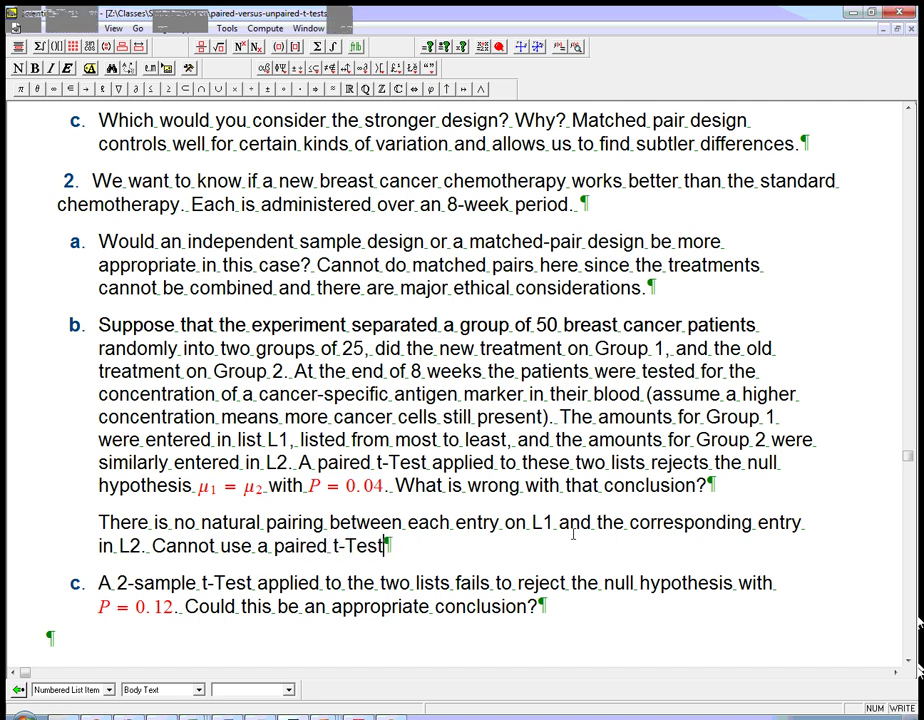
pyautogui.write('for an i')
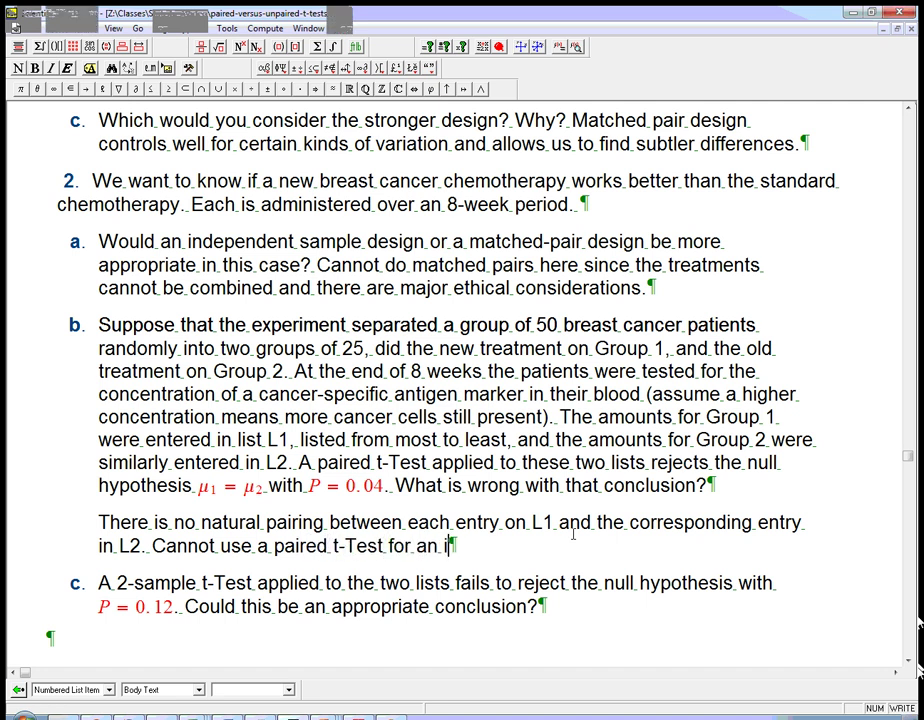
pyautogui.write('ndependent g')
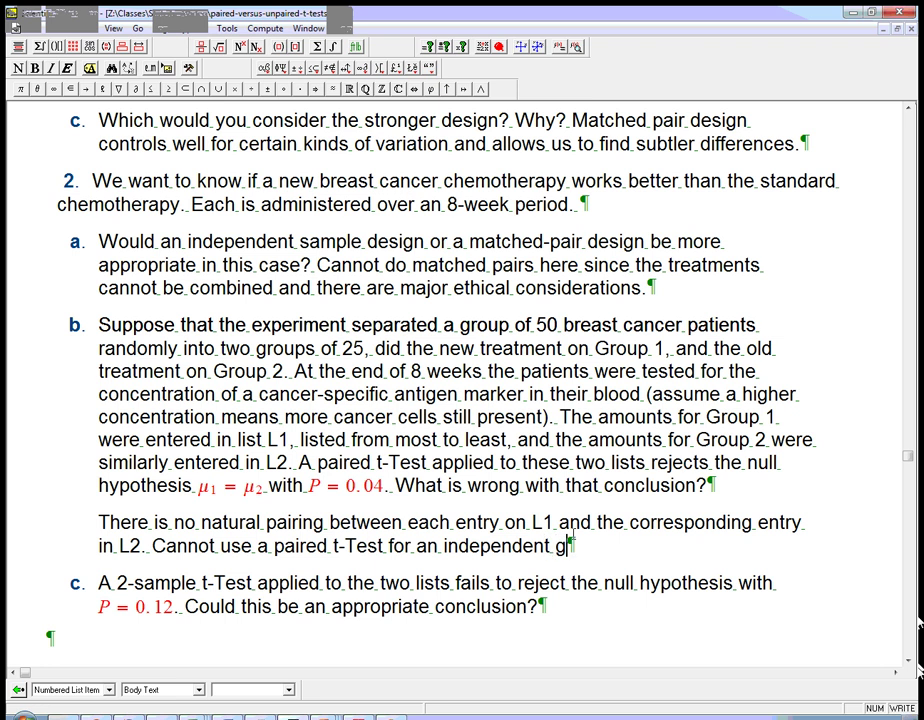
pyautogui.write('roups design.')
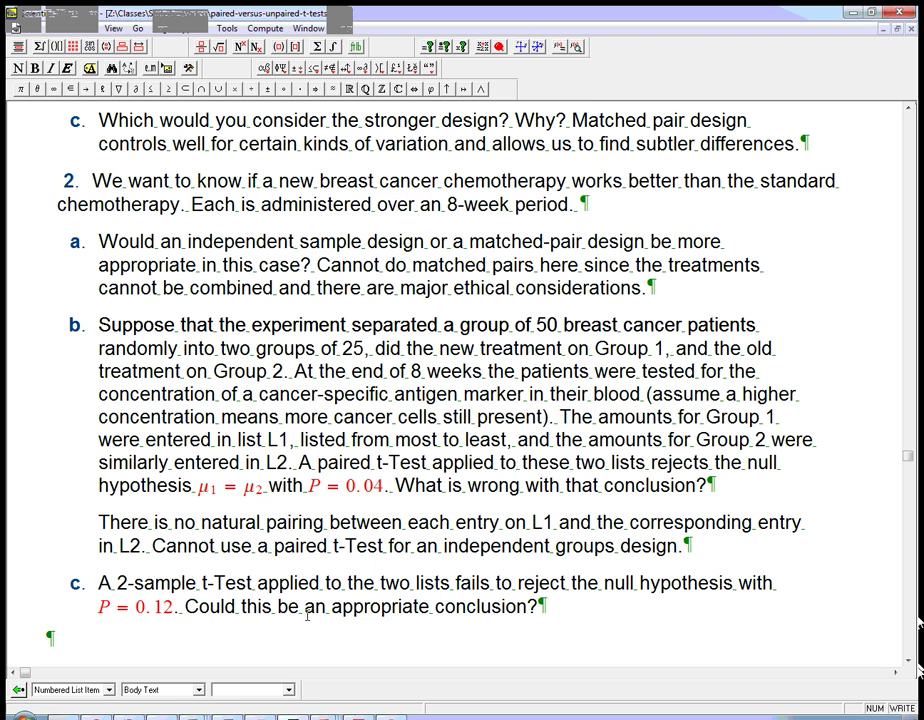
pyautogui.moveTo(117, 584); pyautogui.dragTo(259, 590)
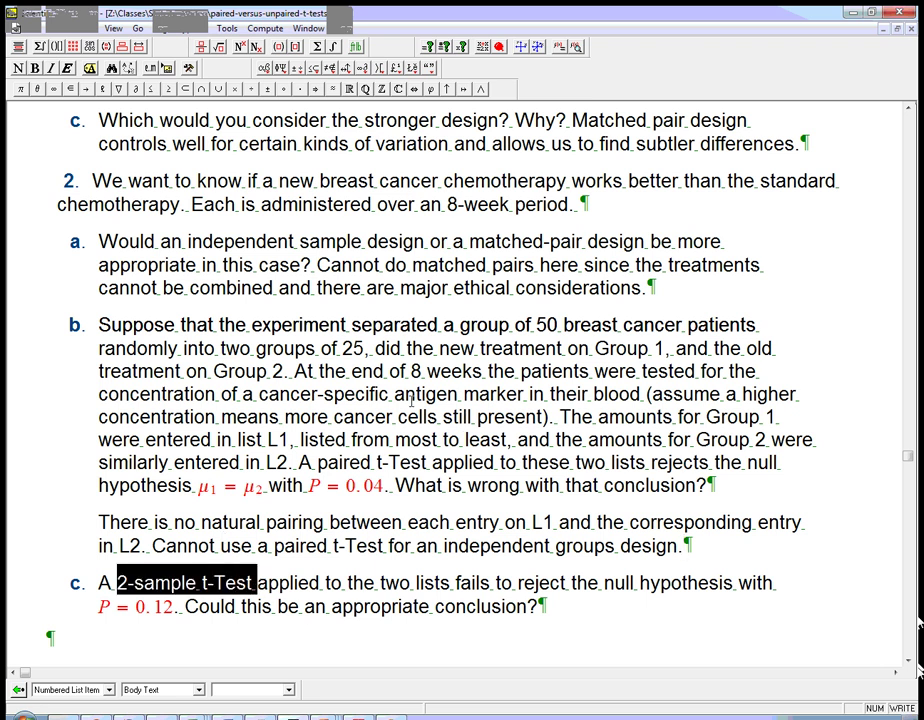
pyautogui.click(650, 347)
pyautogui.click(283, 370)
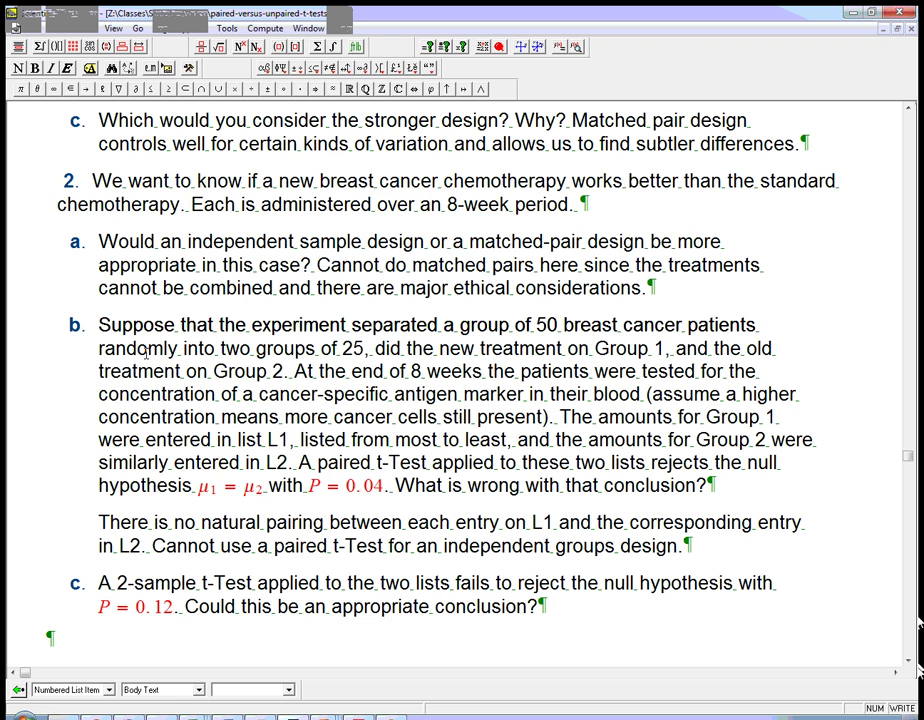
pyautogui.moveTo(117, 582); pyautogui.dragTo(259, 585)
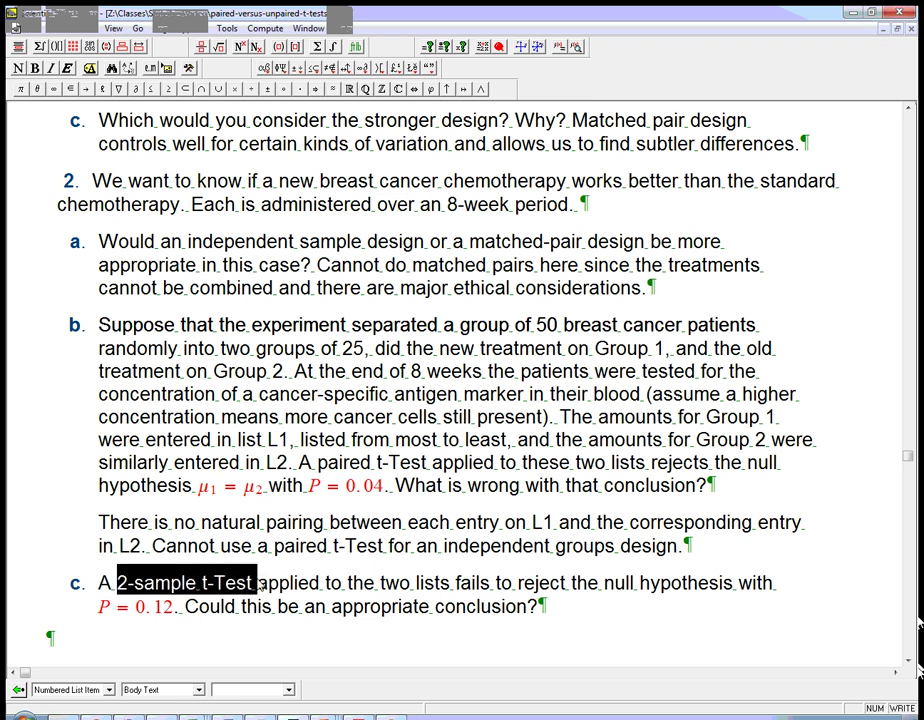
pyautogui.click(496, 587)
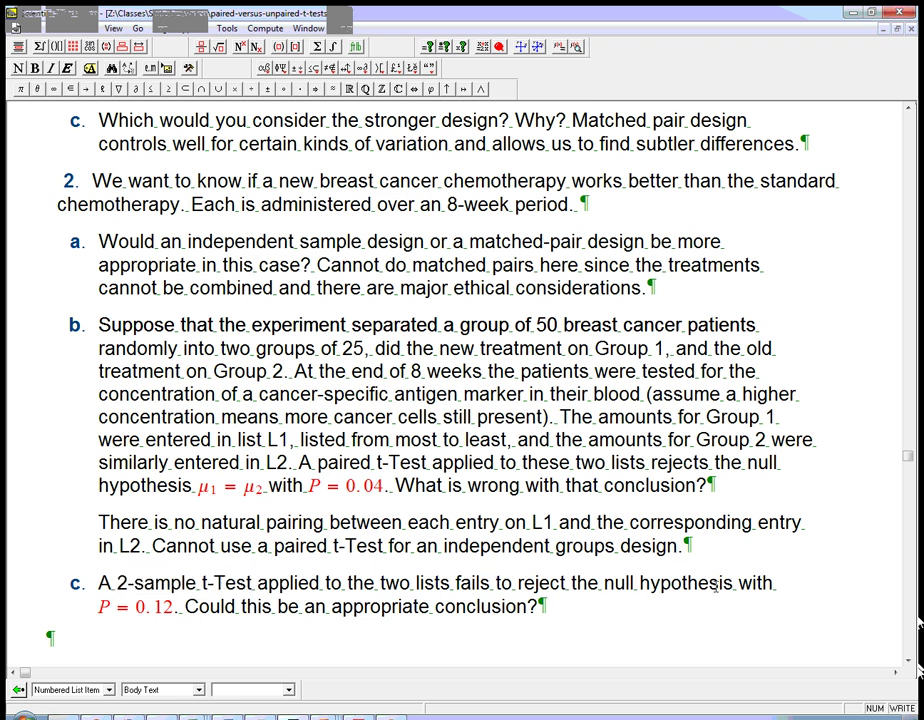
pyautogui.click(175, 612)
pyautogui.click(597, 624)
# - Answer part c: 'Subject to the other conditions, it may well be appropriate. A 2-sample t-Test is the one to use for independent groups.'
pyautogui.write('Subjec')
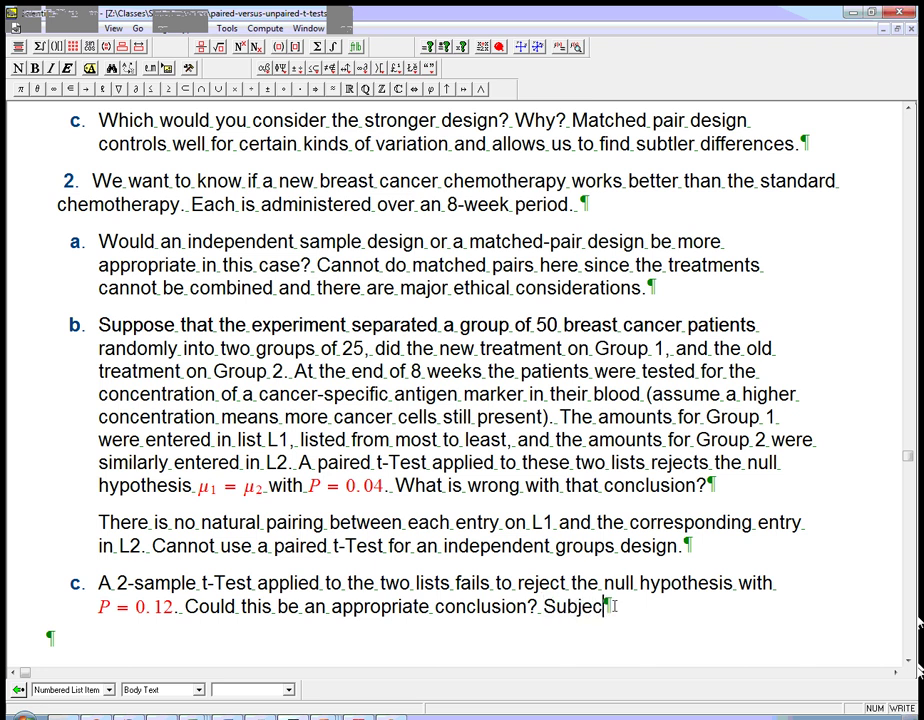
pyautogui.write('t to the oth')
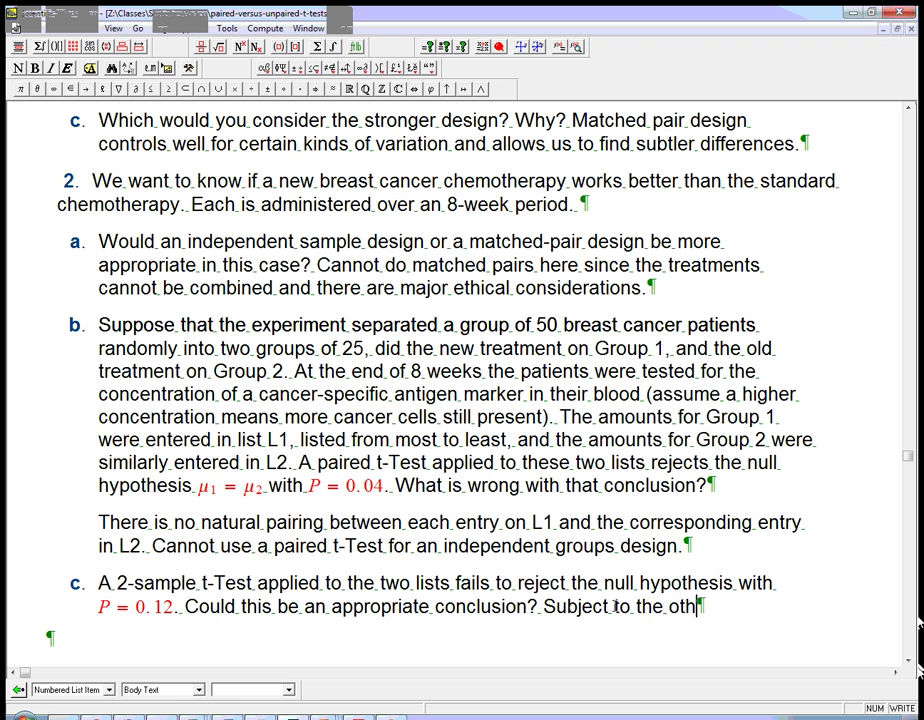
pyautogui.write('er conditions, ')
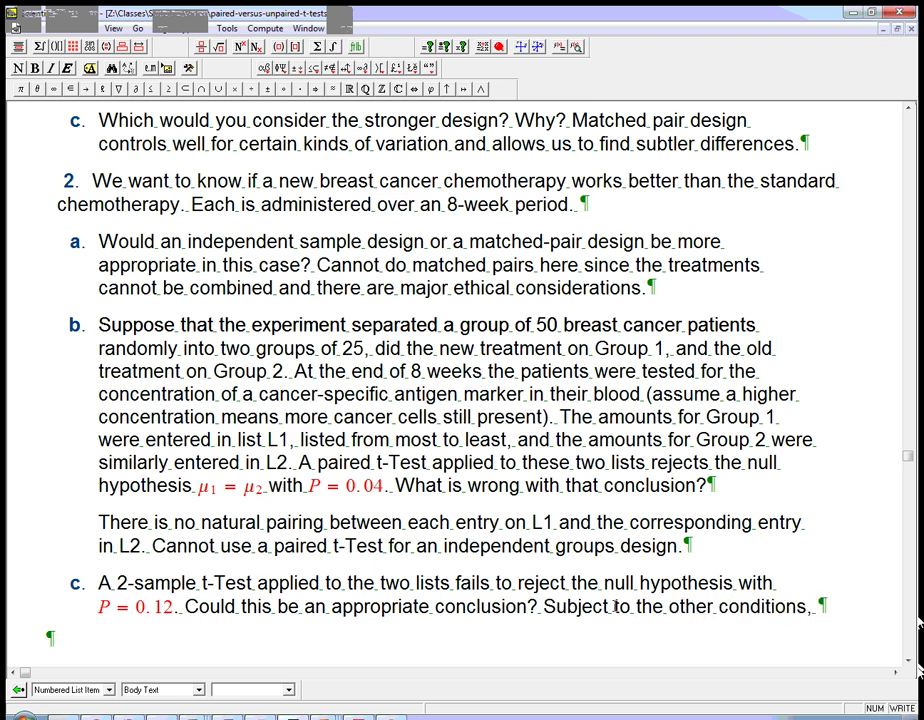
pyautogui.write('it may well ')
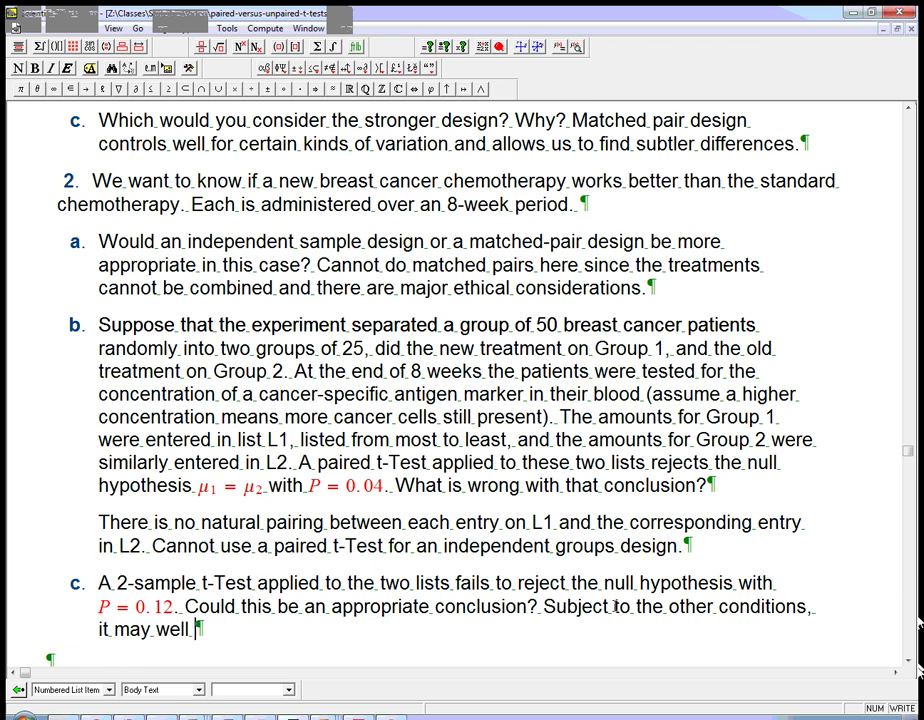
pyautogui.write('be appropriate.')
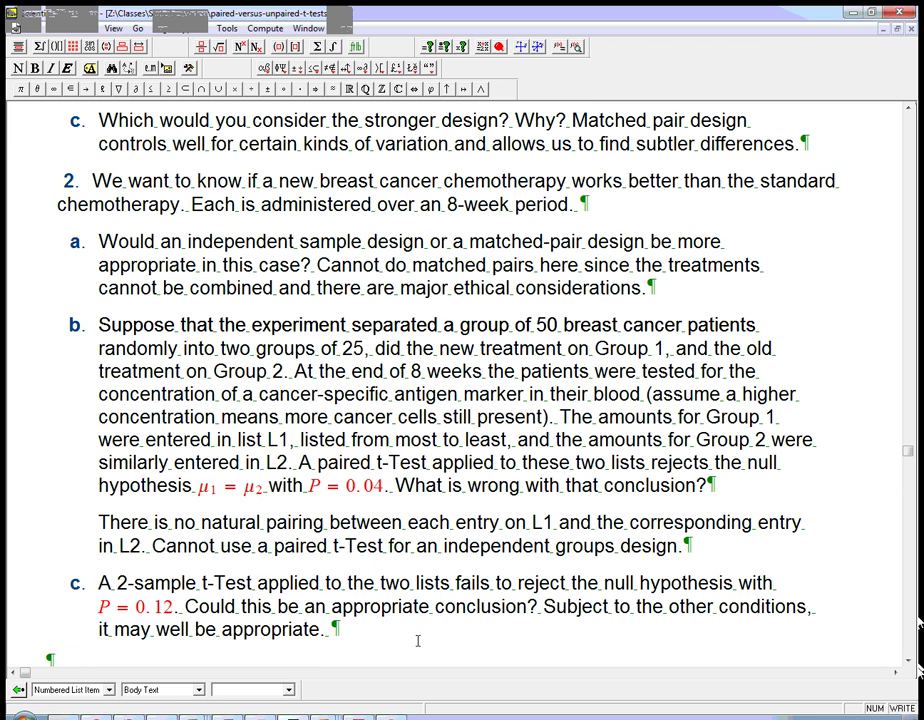
pyautogui.write('A 2-s')
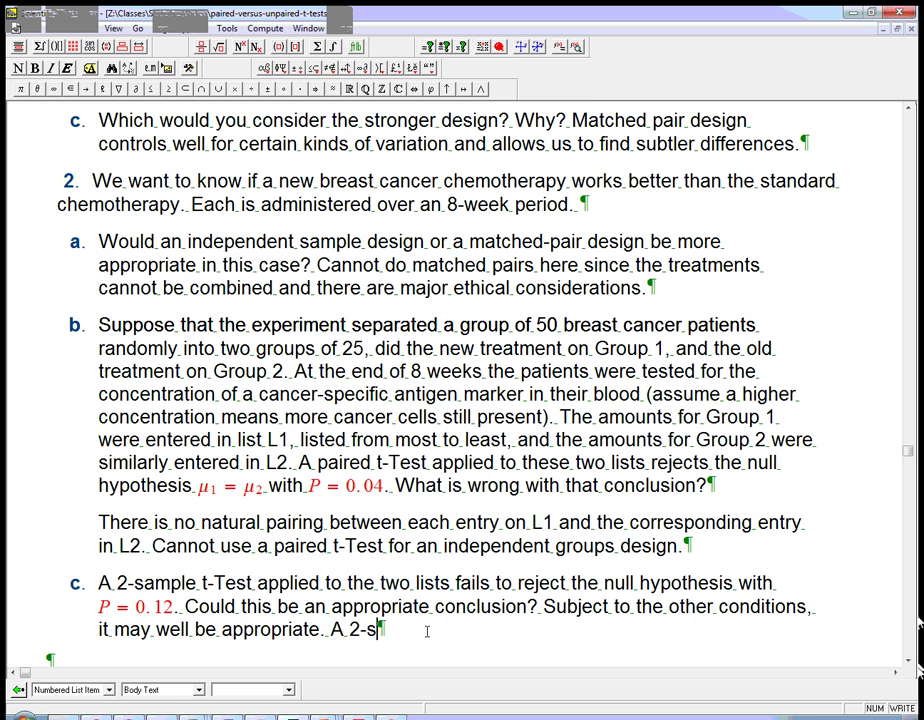
pyautogui.write('ample t-Tes')
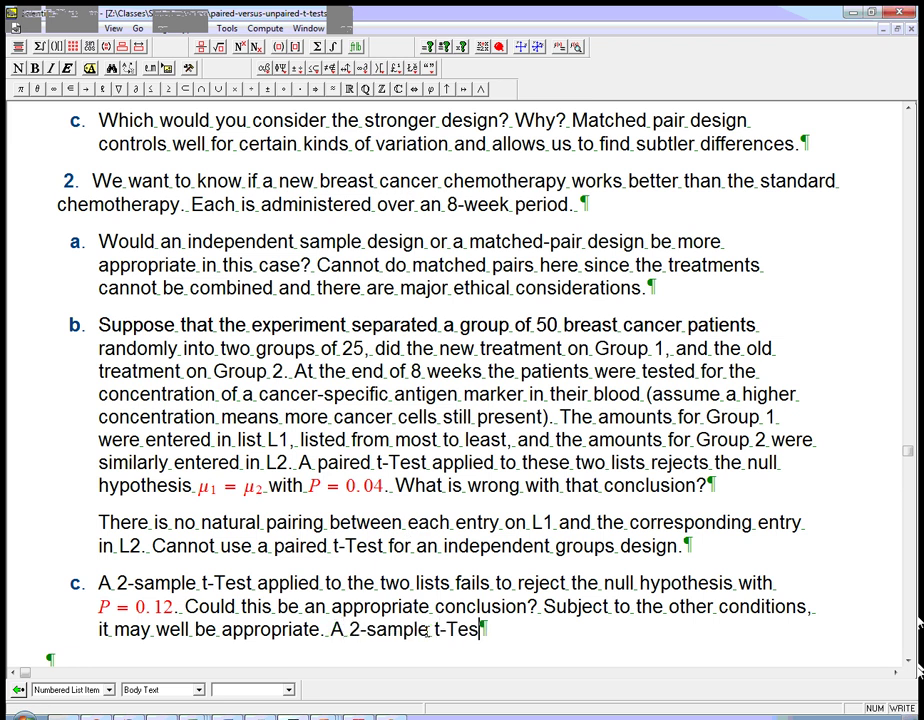
pyautogui.write('t is the one ')
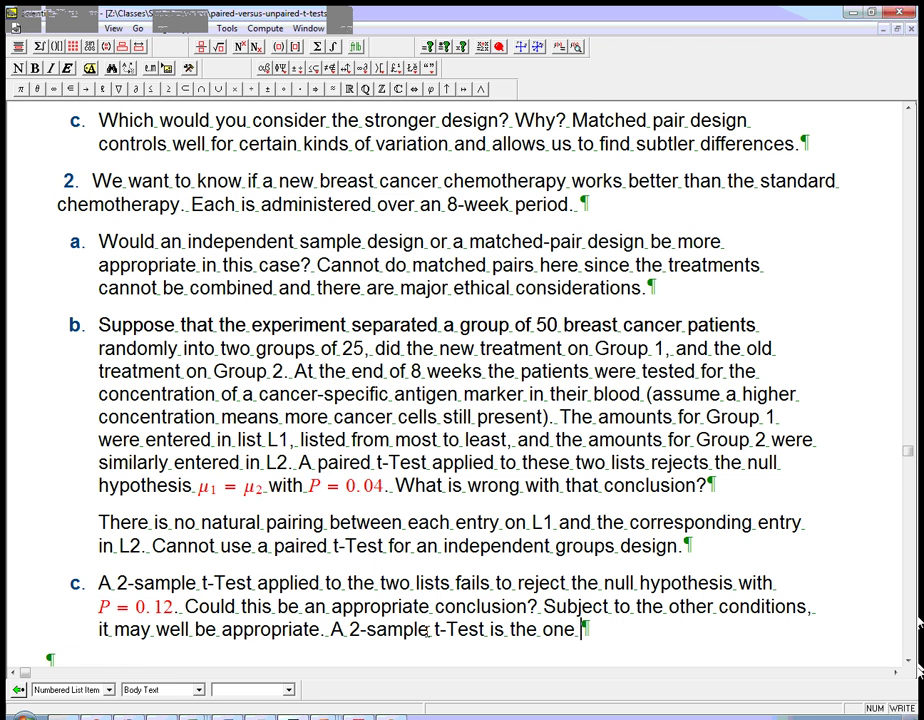
pyautogui.write('to use for indep')
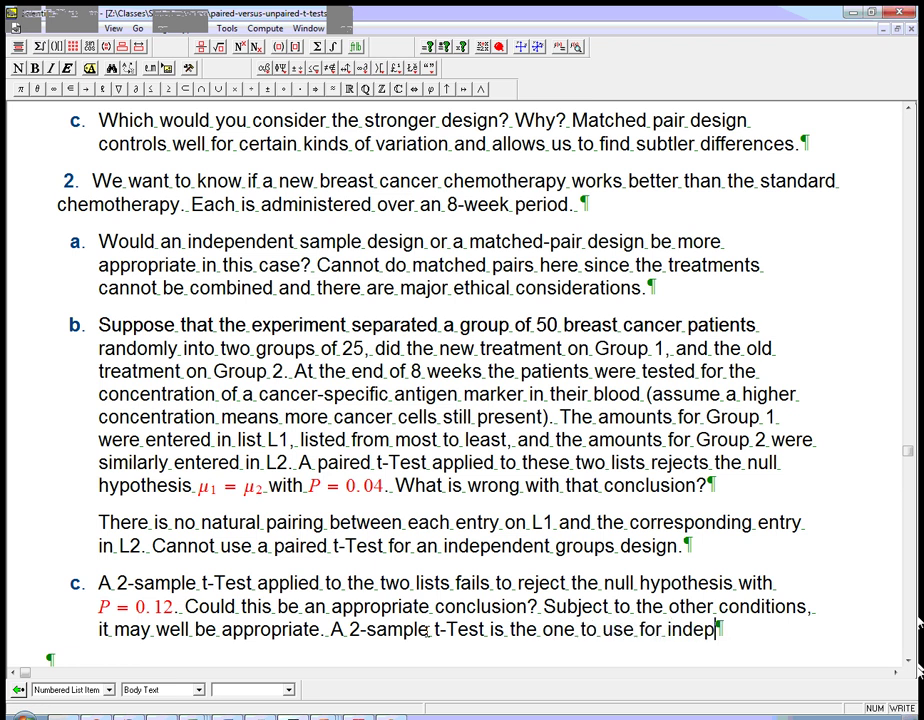
pyautogui.write('endent ')
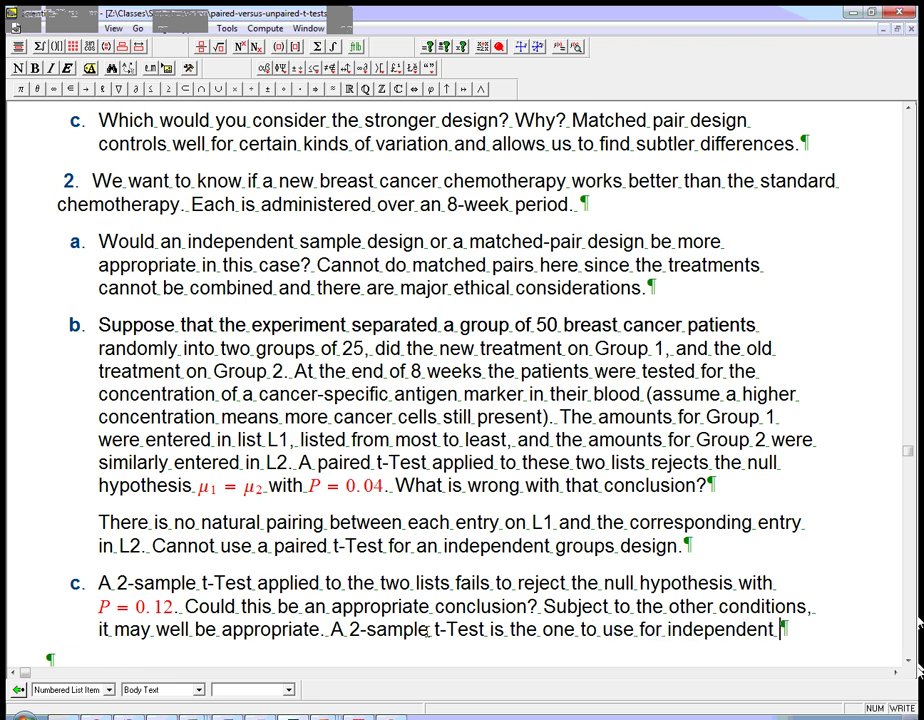
pyautogui.write('groups.')
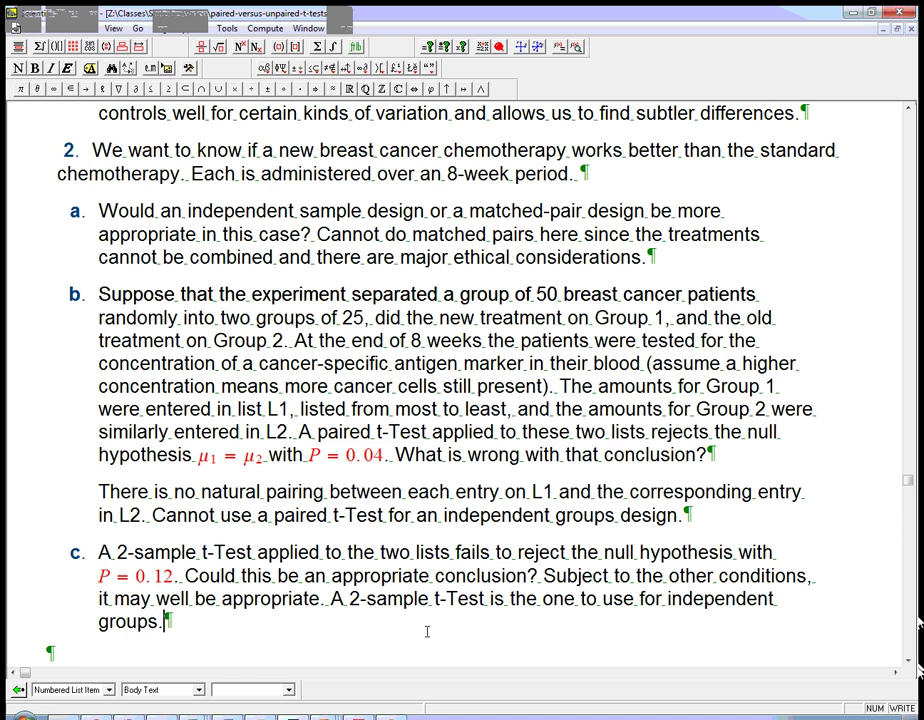
pyautogui.doubleClick(353, 318)
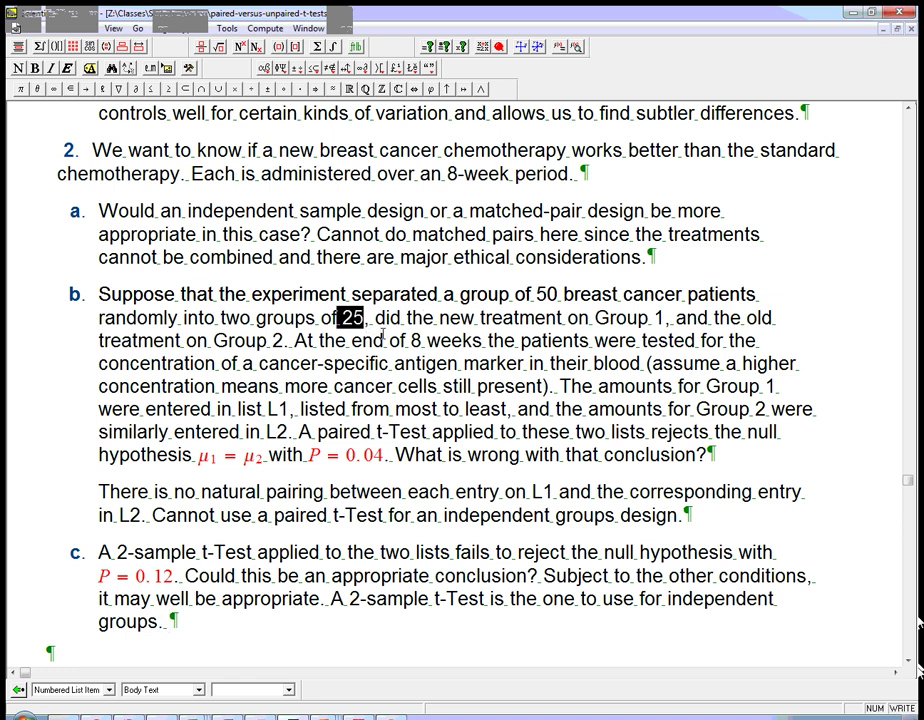
pyautogui.click(232, 619)
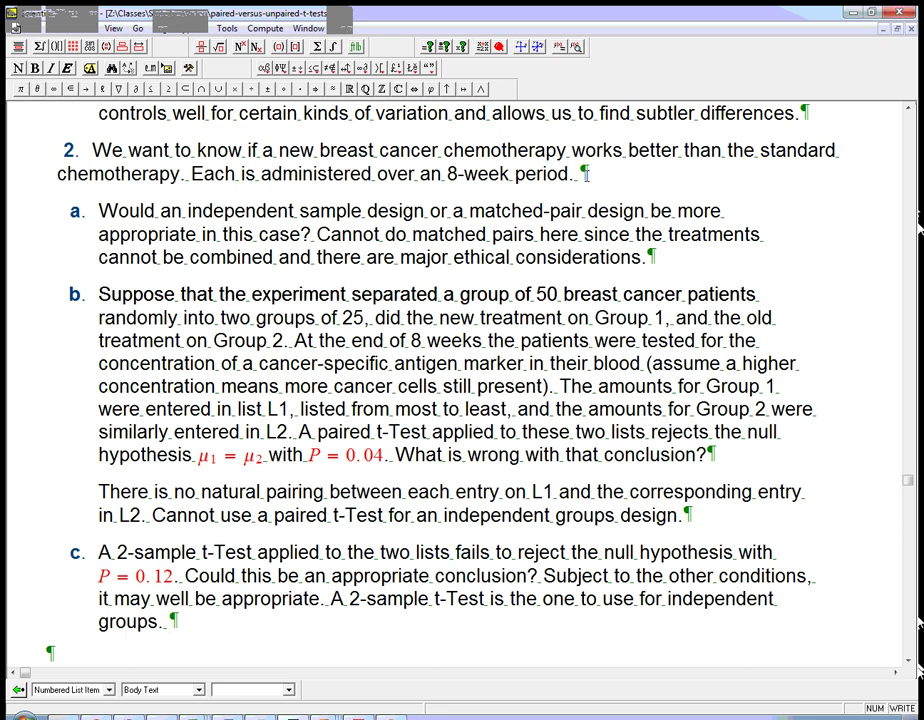
pyautogui.moveTo(98, 211); pyautogui.dragTo(432, 212)
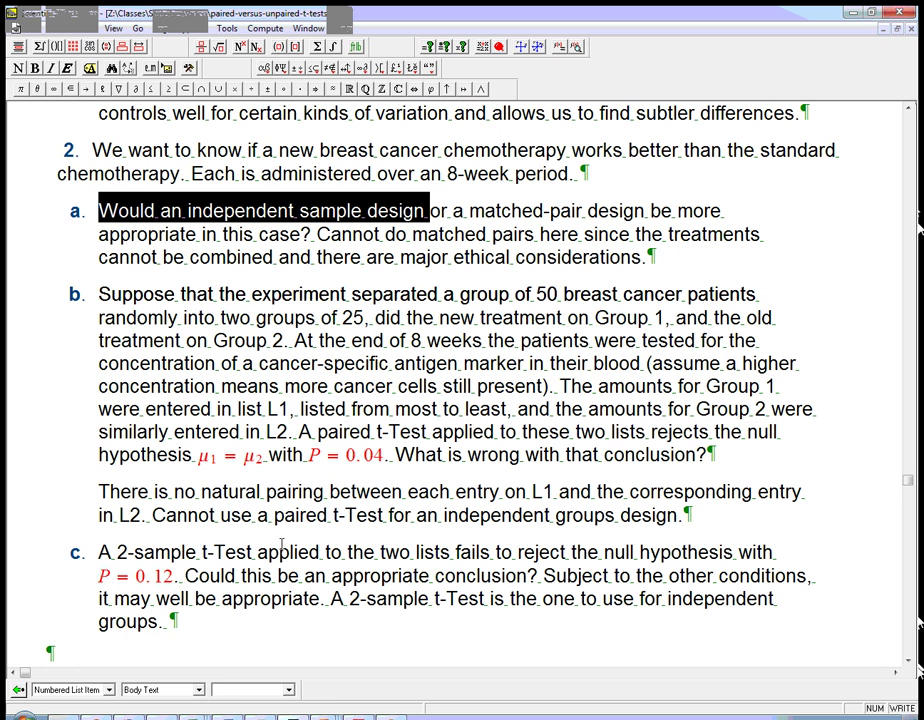
pyautogui.moveTo(116, 557); pyautogui.dragTo(255, 558)
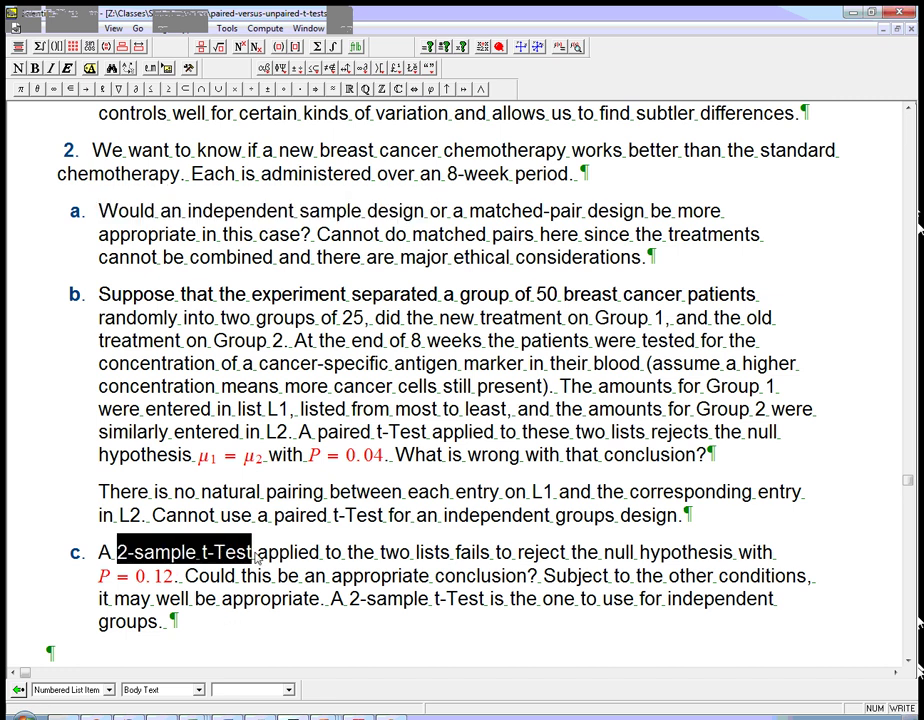